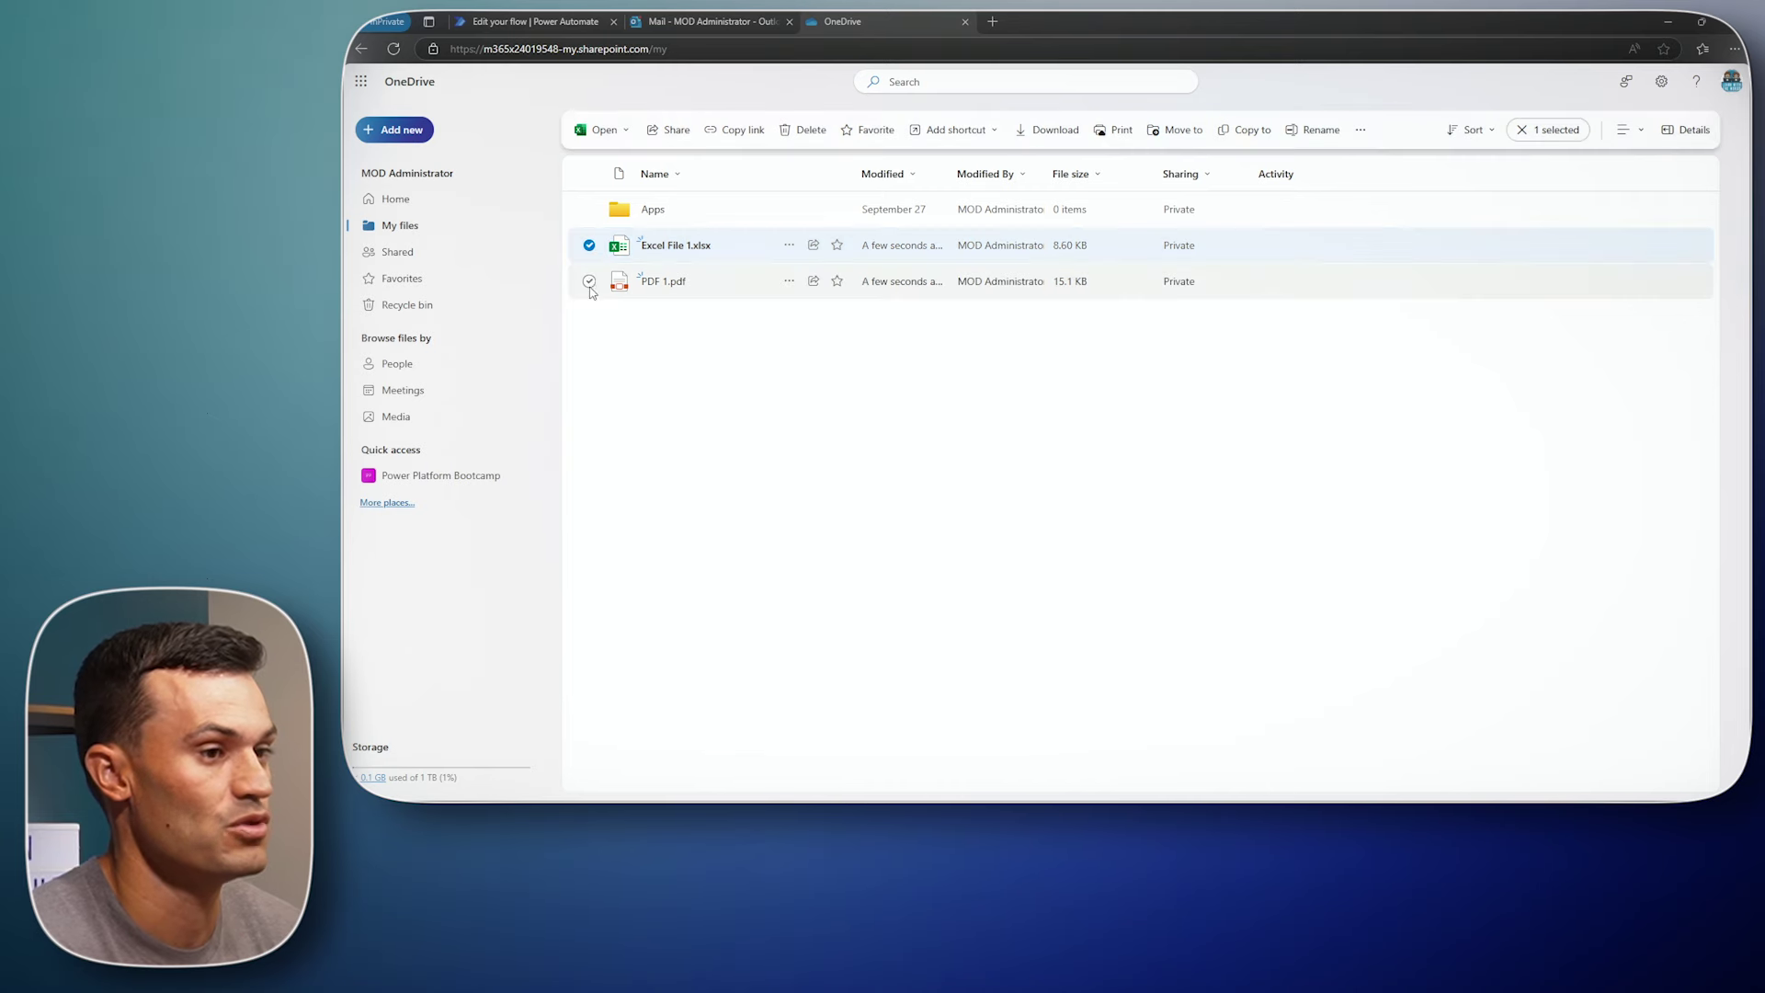
Delete Excel File 1.xlsx and PDF 1.pdf together from the OneDrive files
click(589, 282)
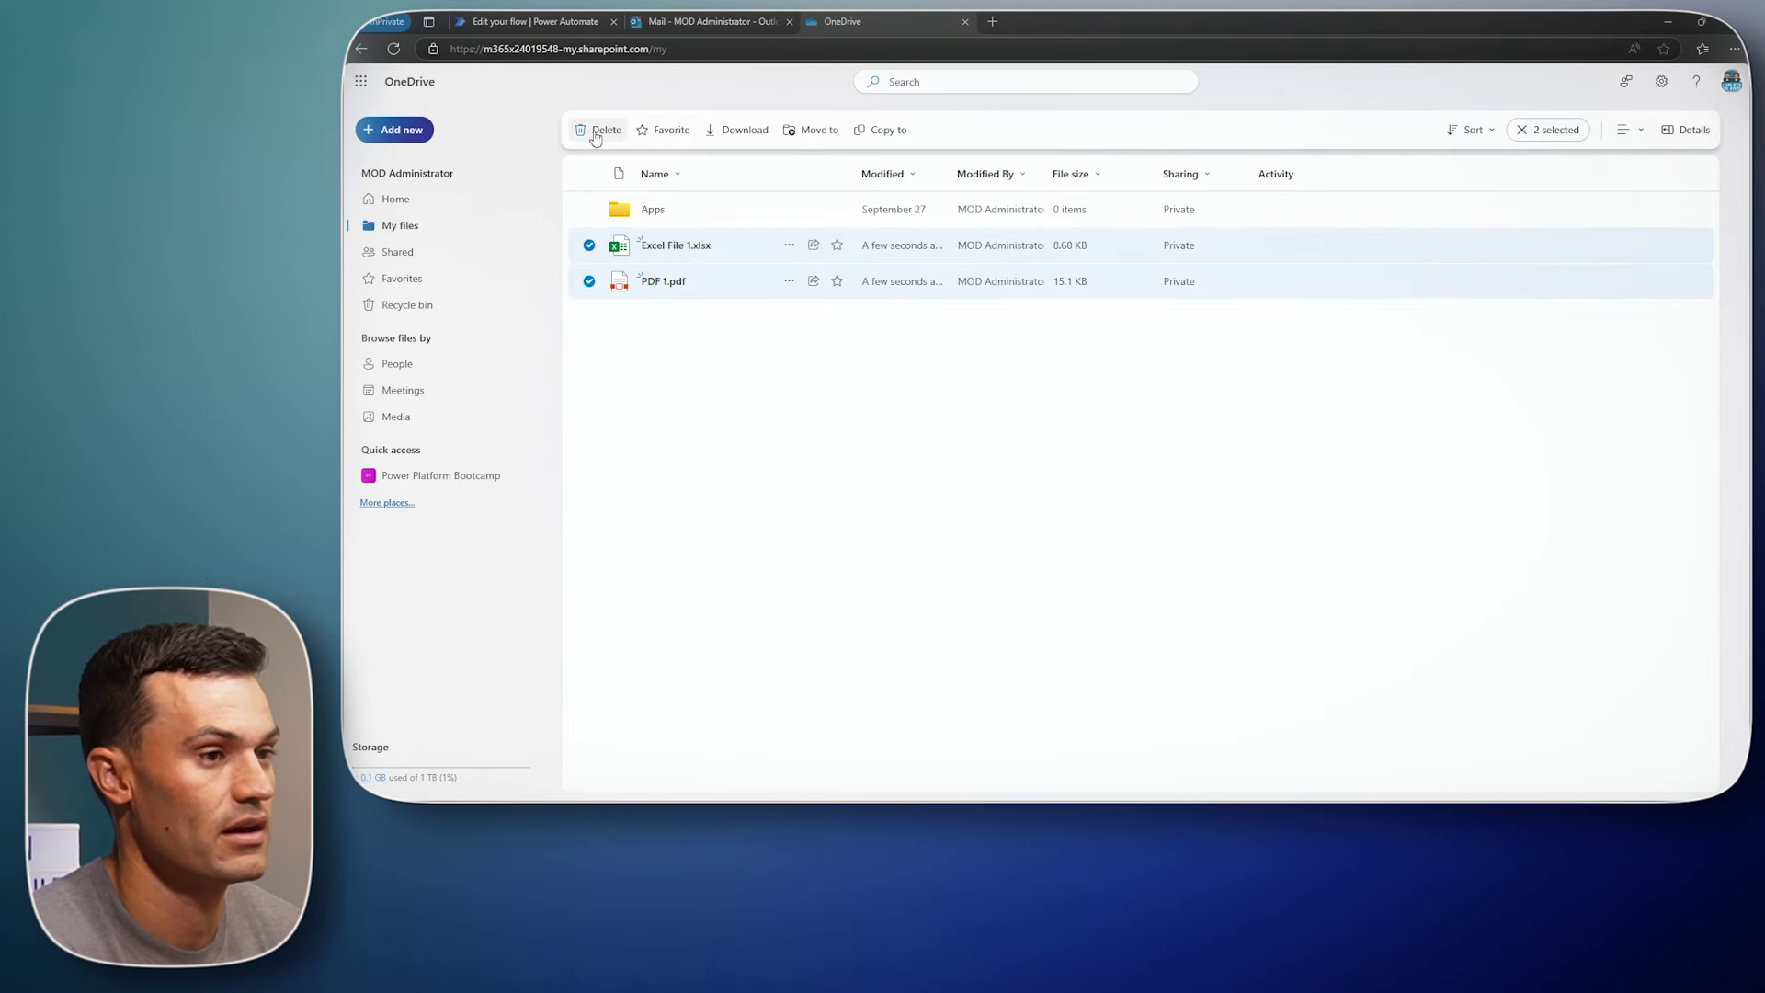
click(599, 129)
click(1097, 491)
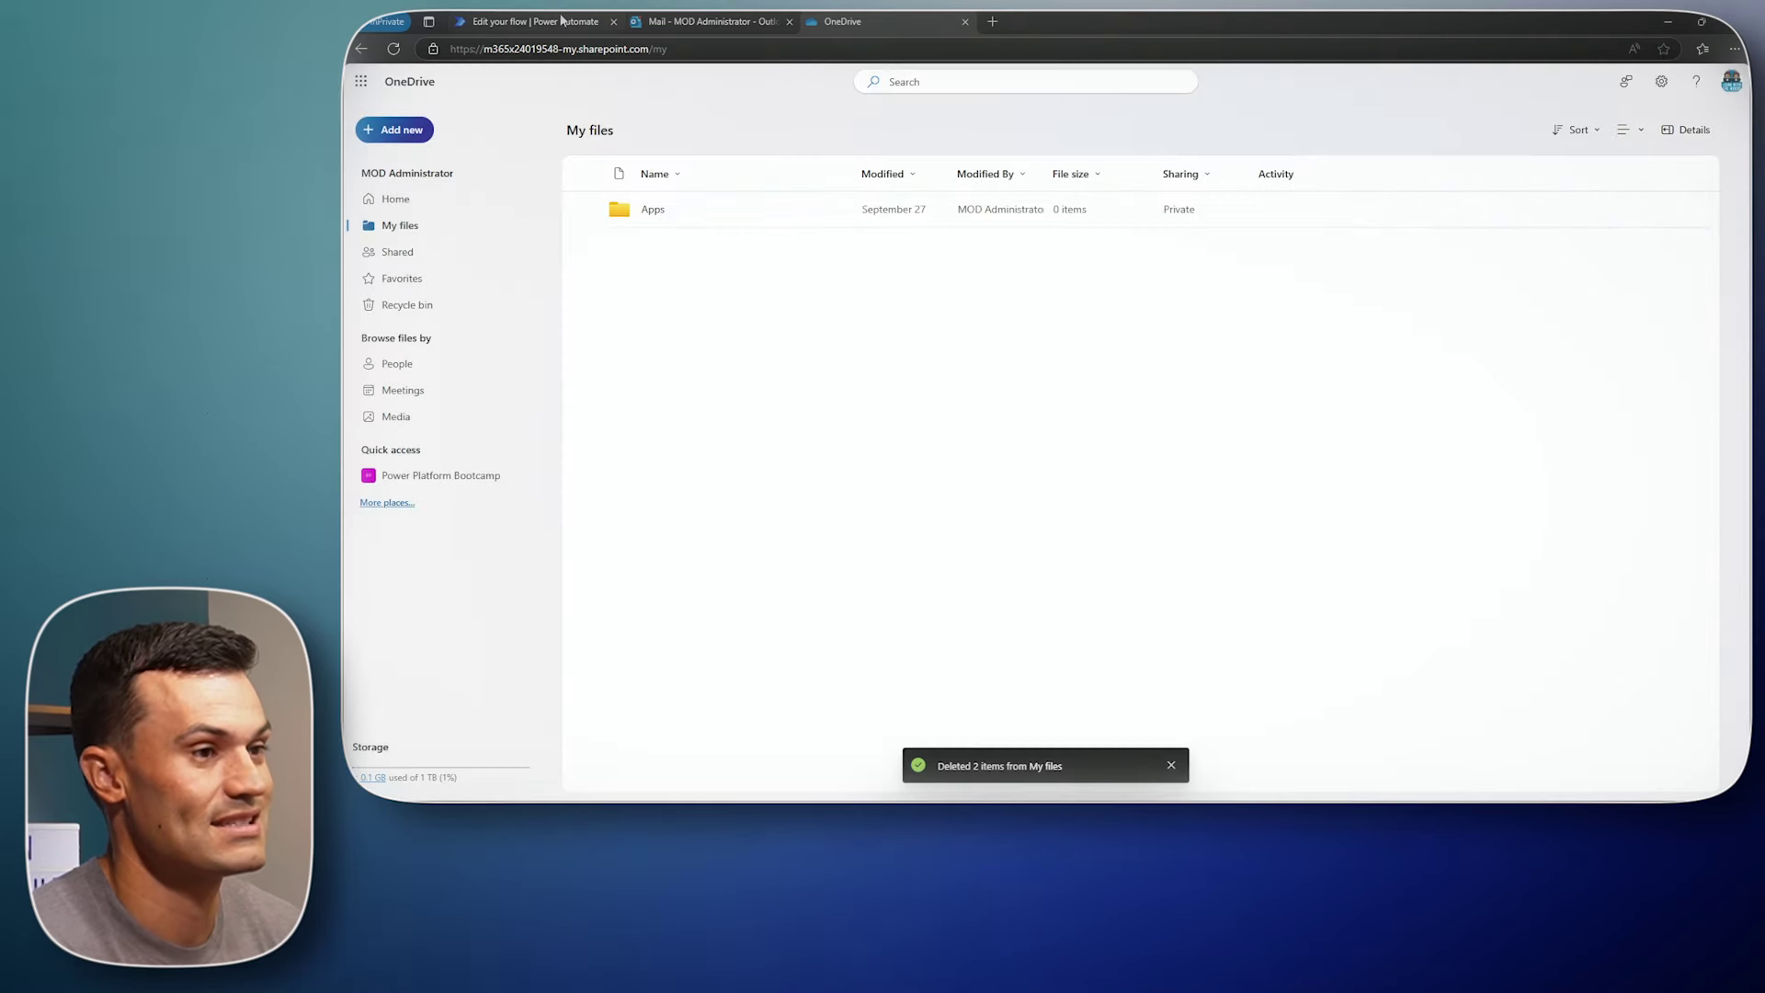
Switch to Outlook and preview the signature image in the attachment test email
click(731, 20)
click(643, 221)
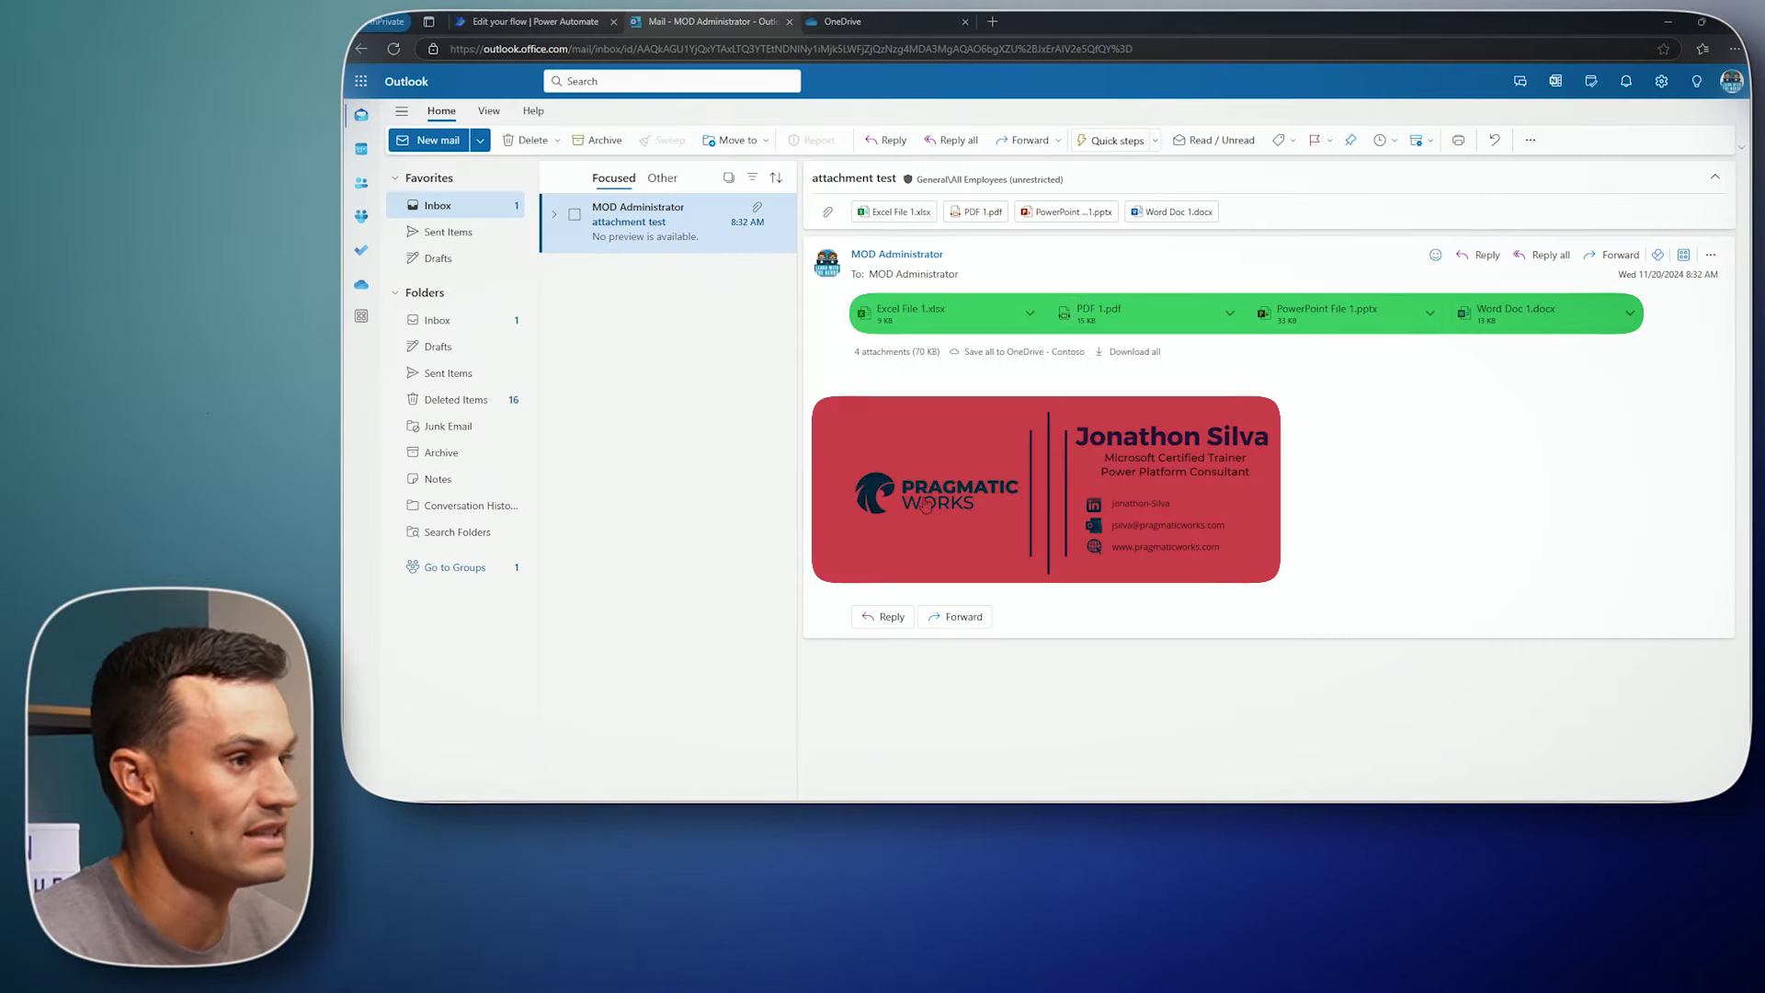
click(1108, 456)
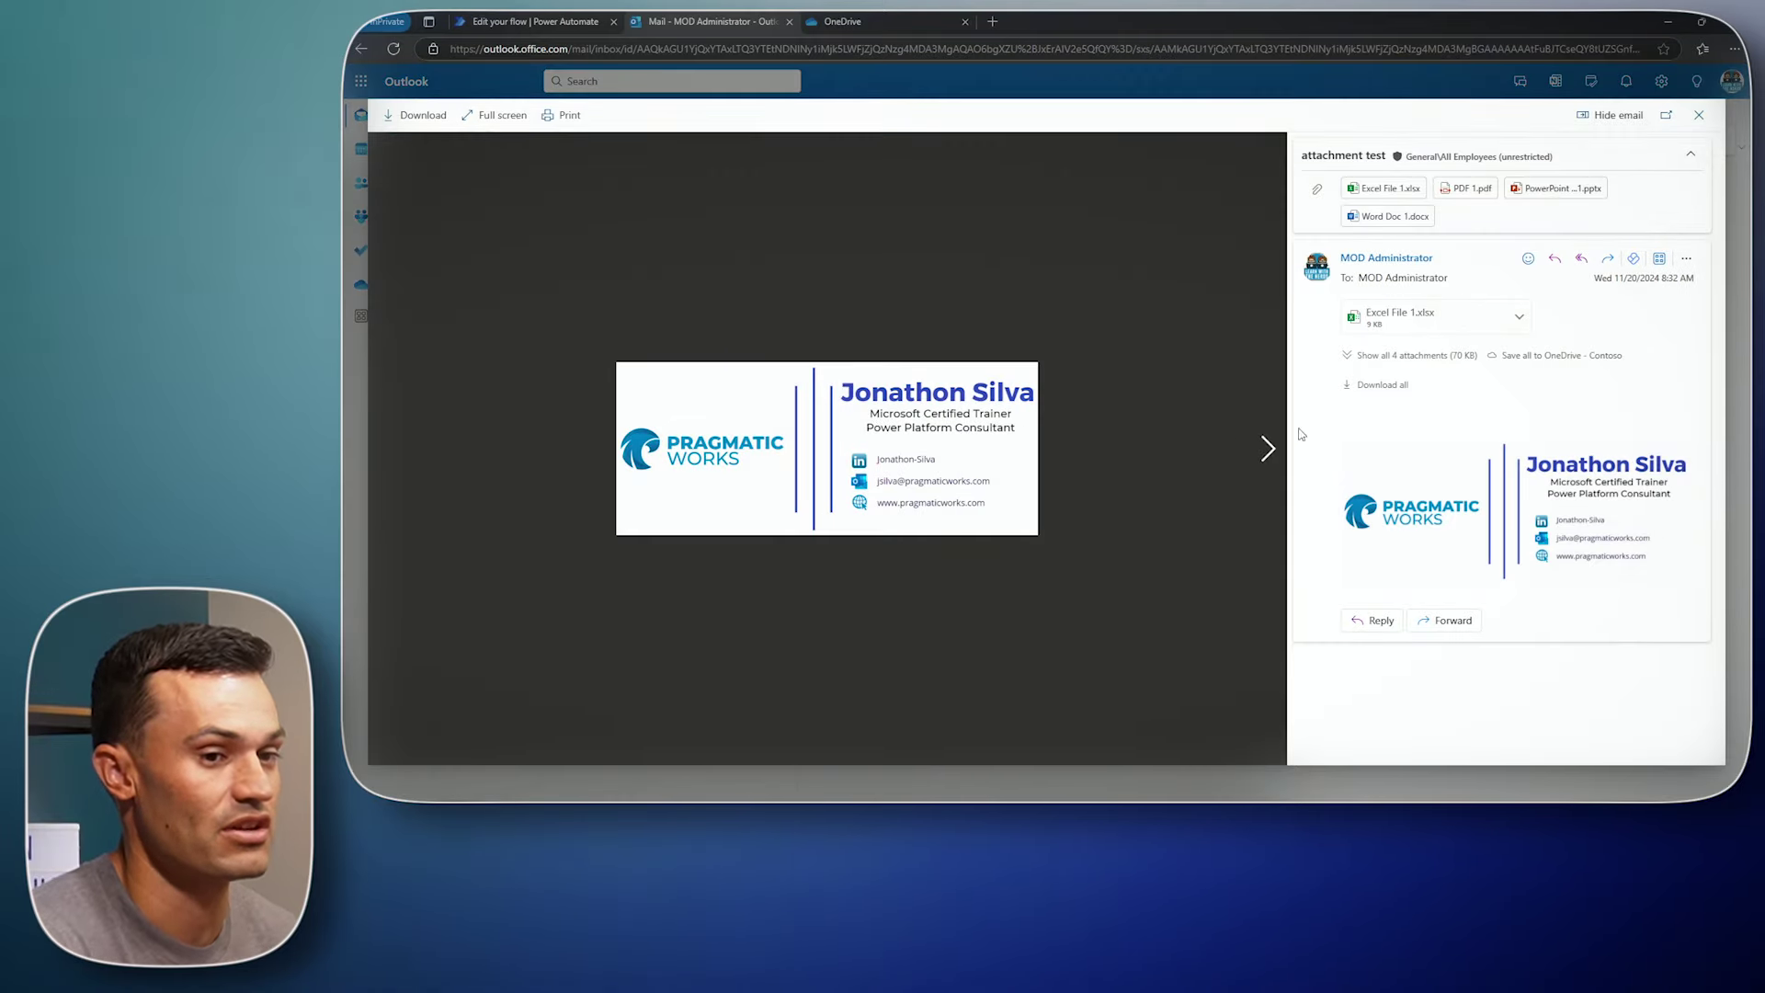
click(1699, 114)
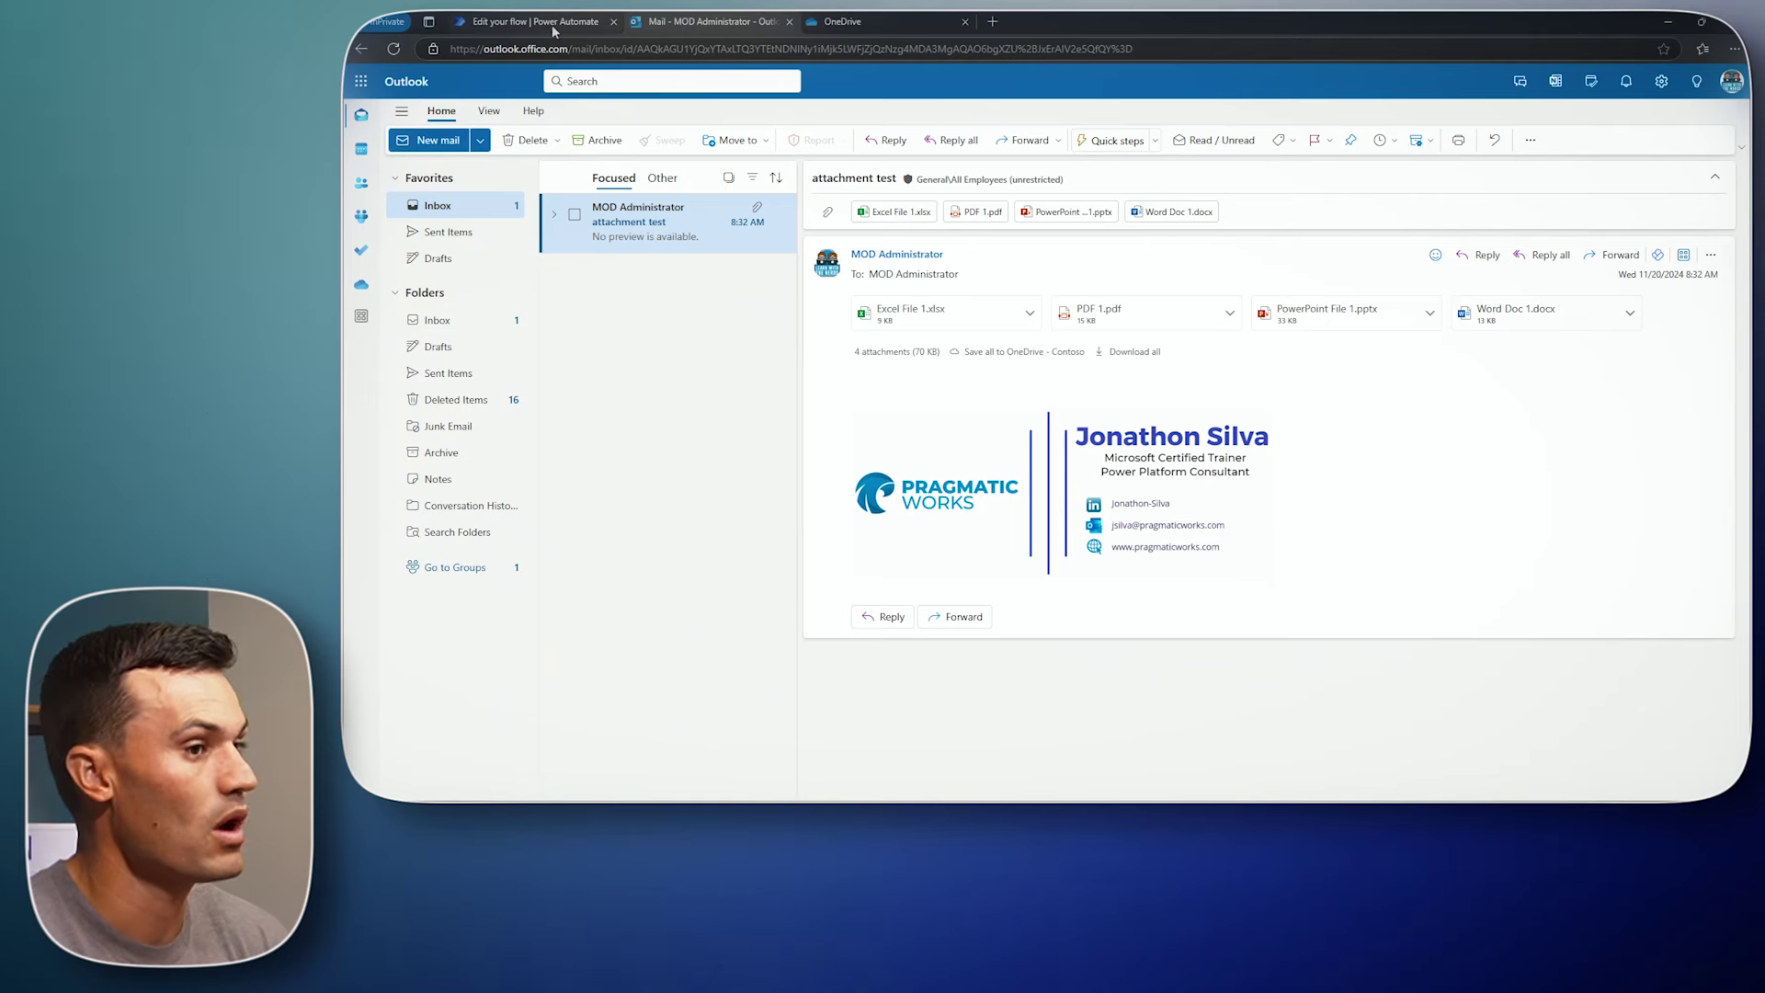
Switch to Power Automate, open the Email Attachments flow for editing, and delete the xlsx row from its Condition
click(550, 24)
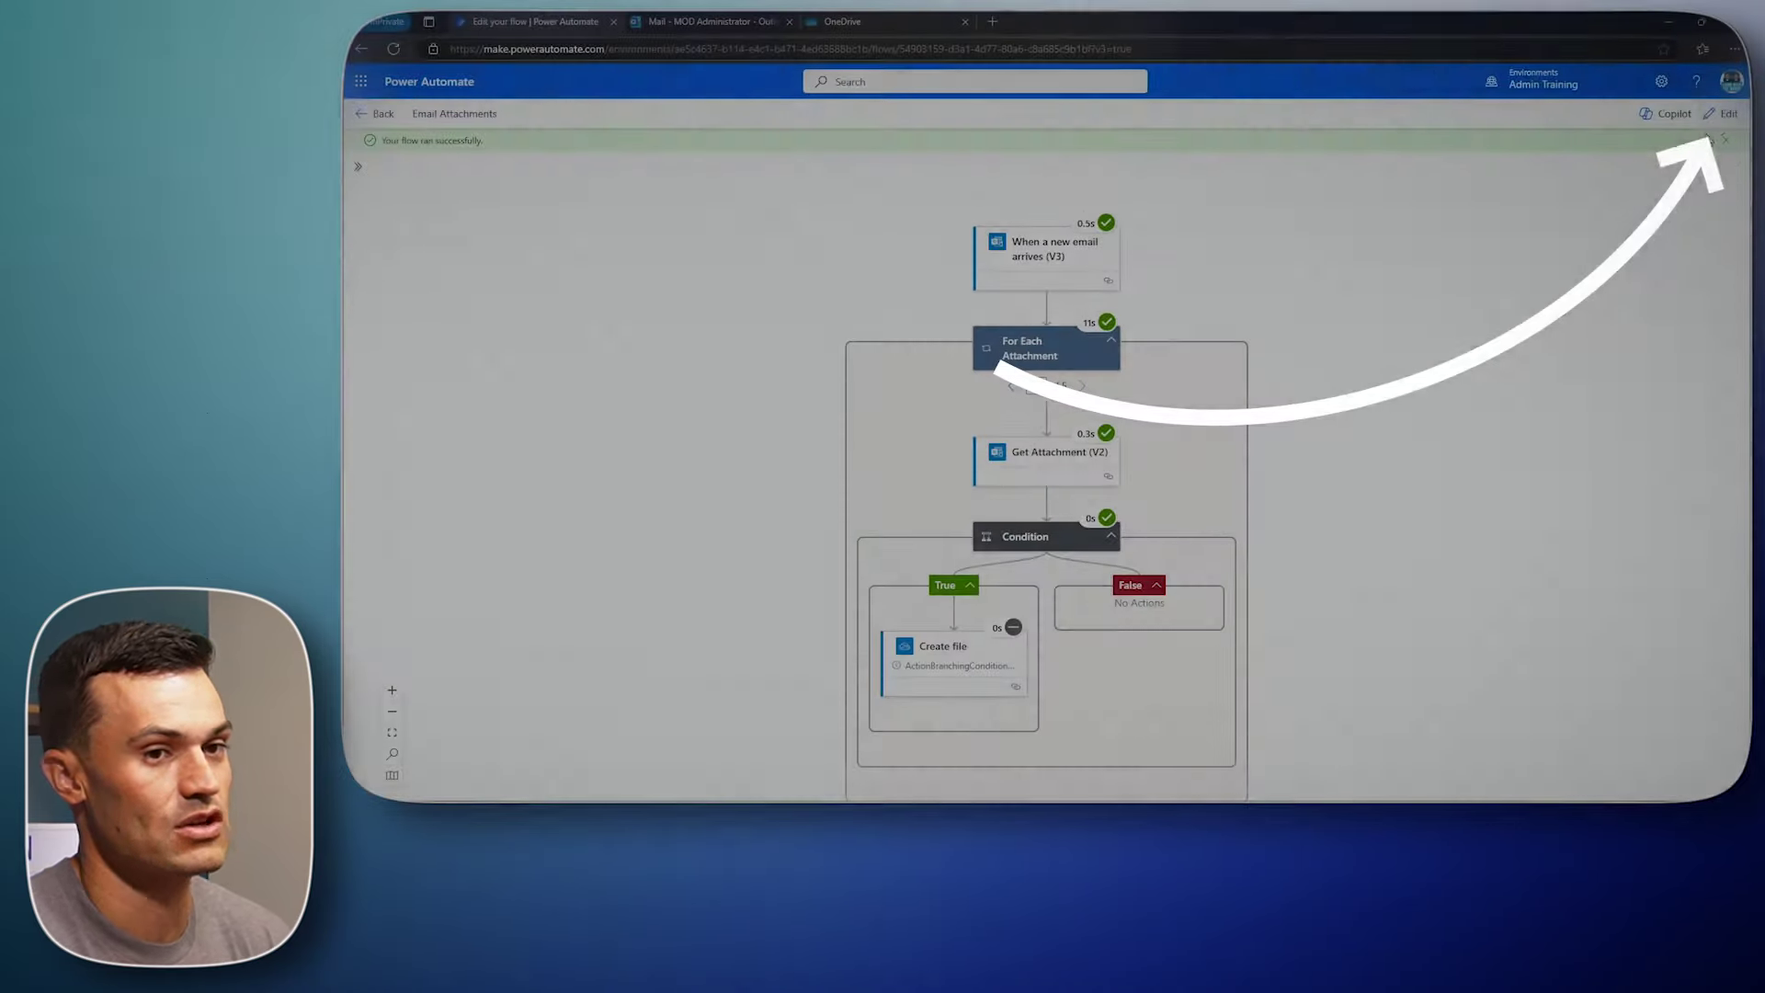
click(1721, 113)
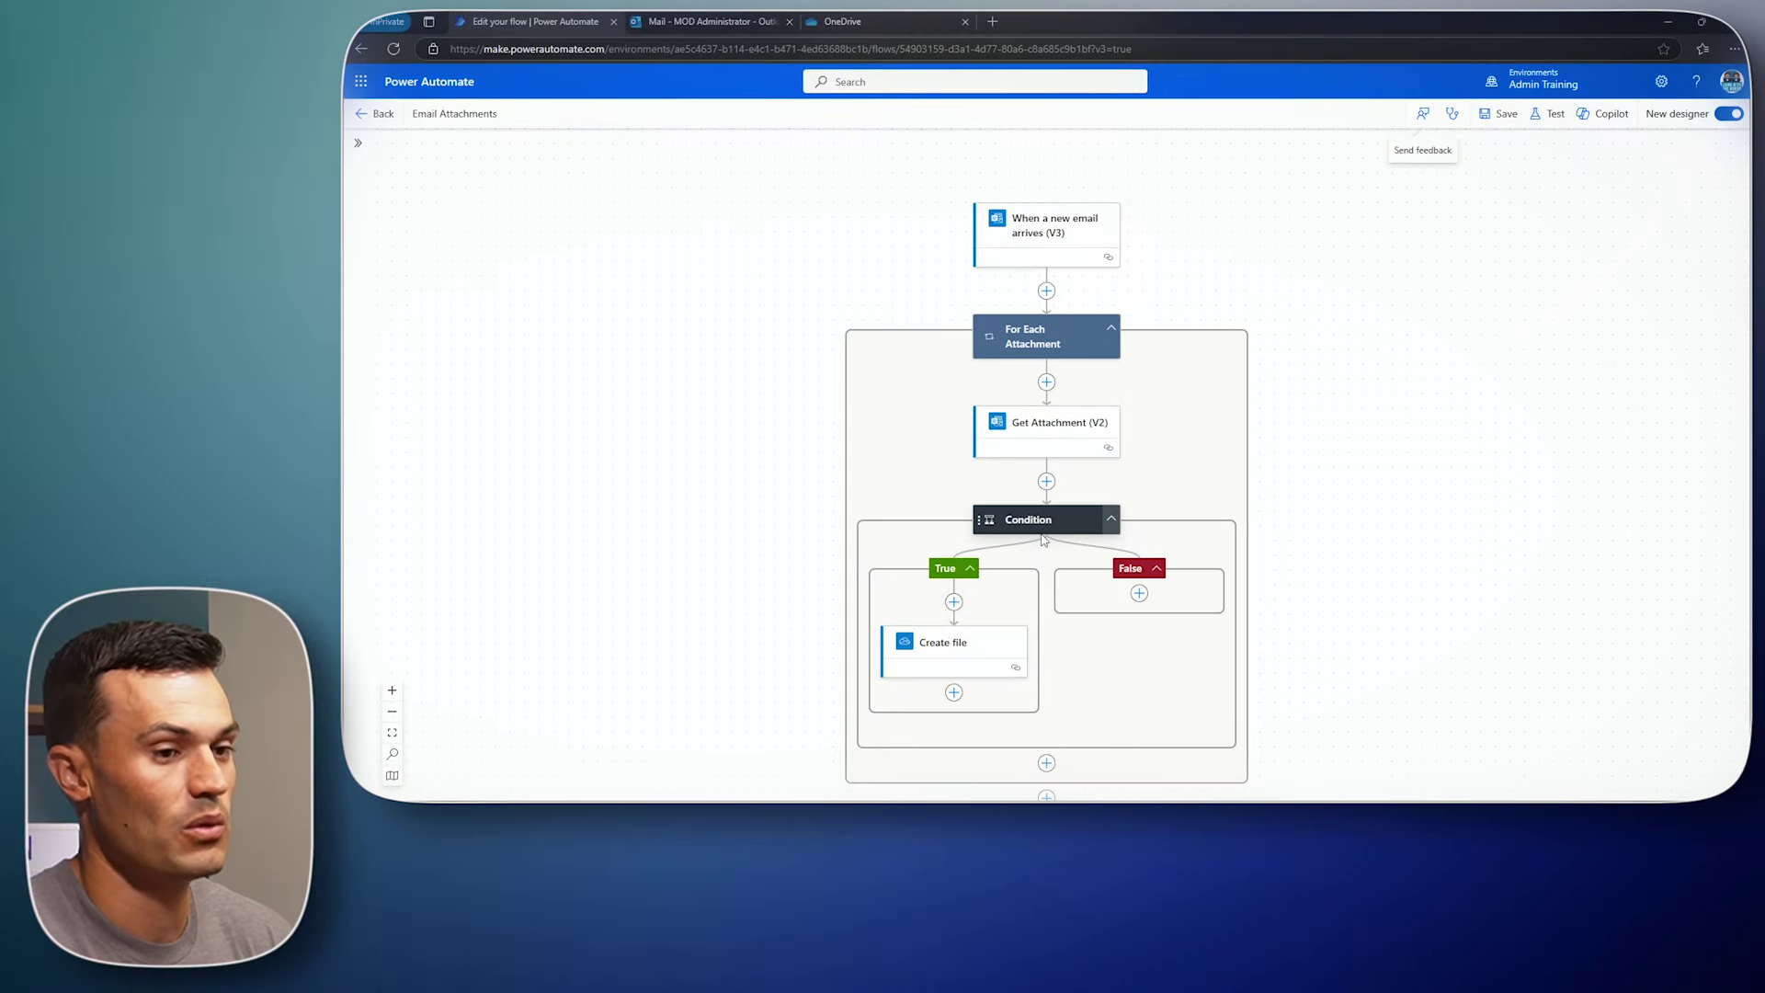
click(1044, 522)
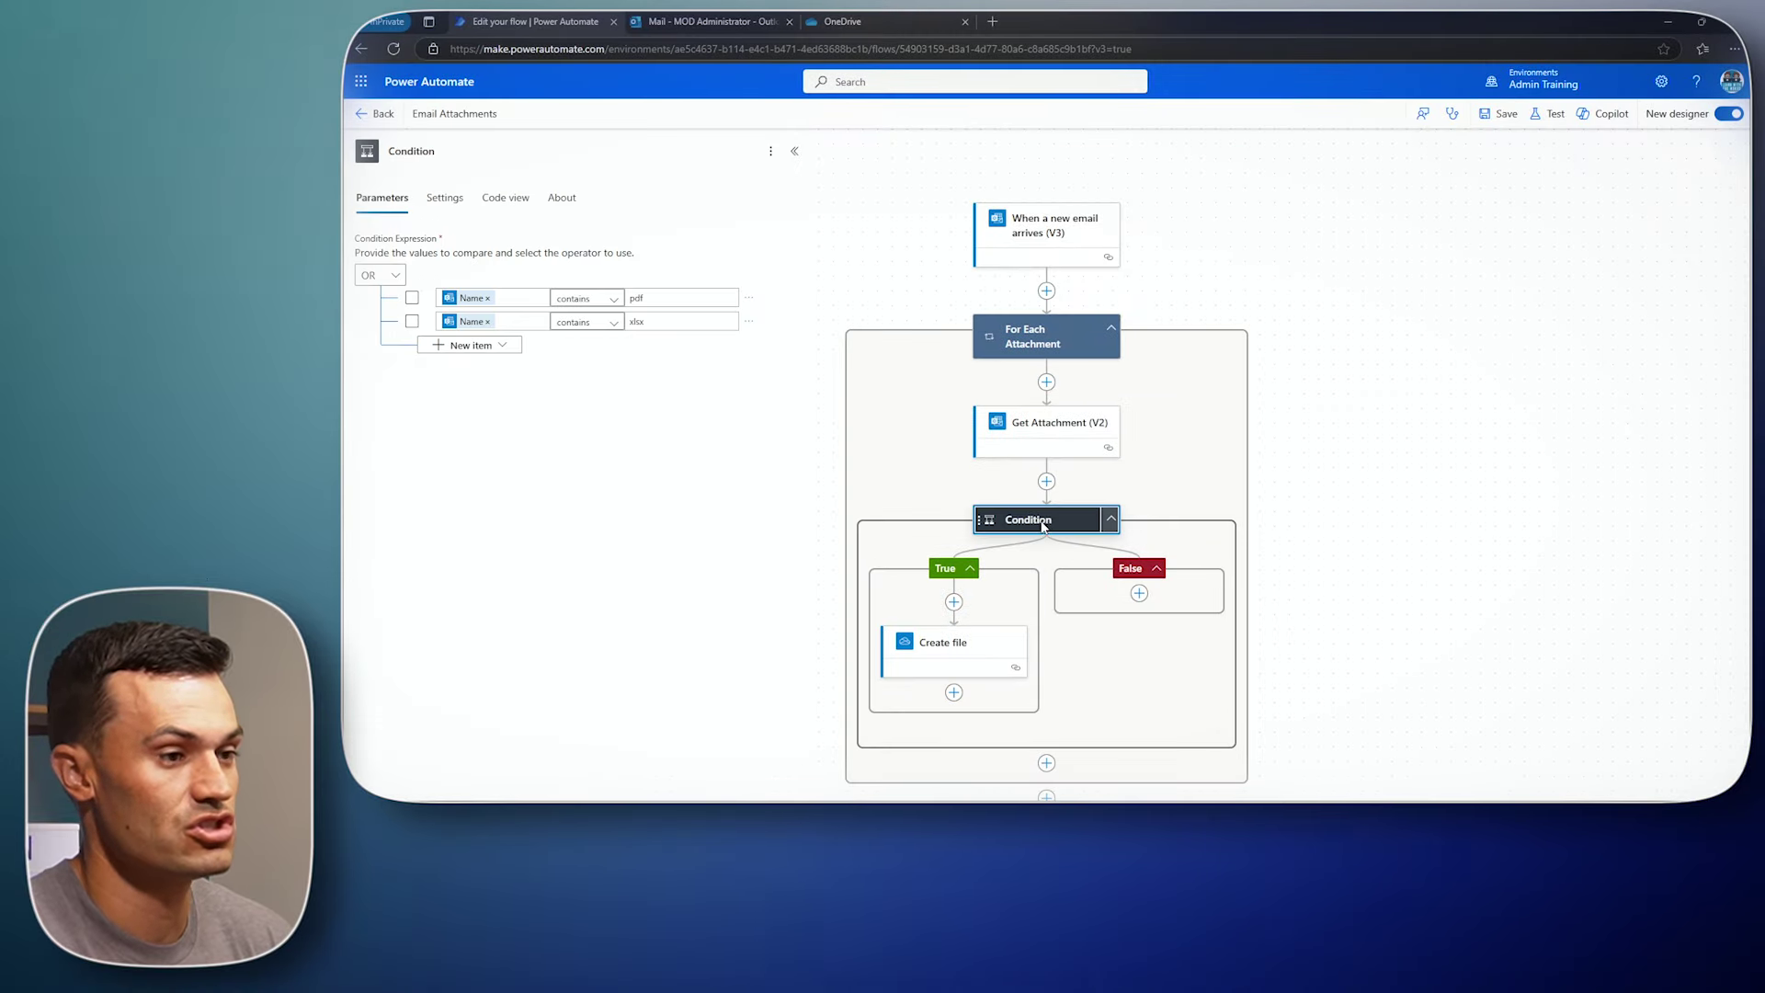
click(750, 324)
click(764, 343)
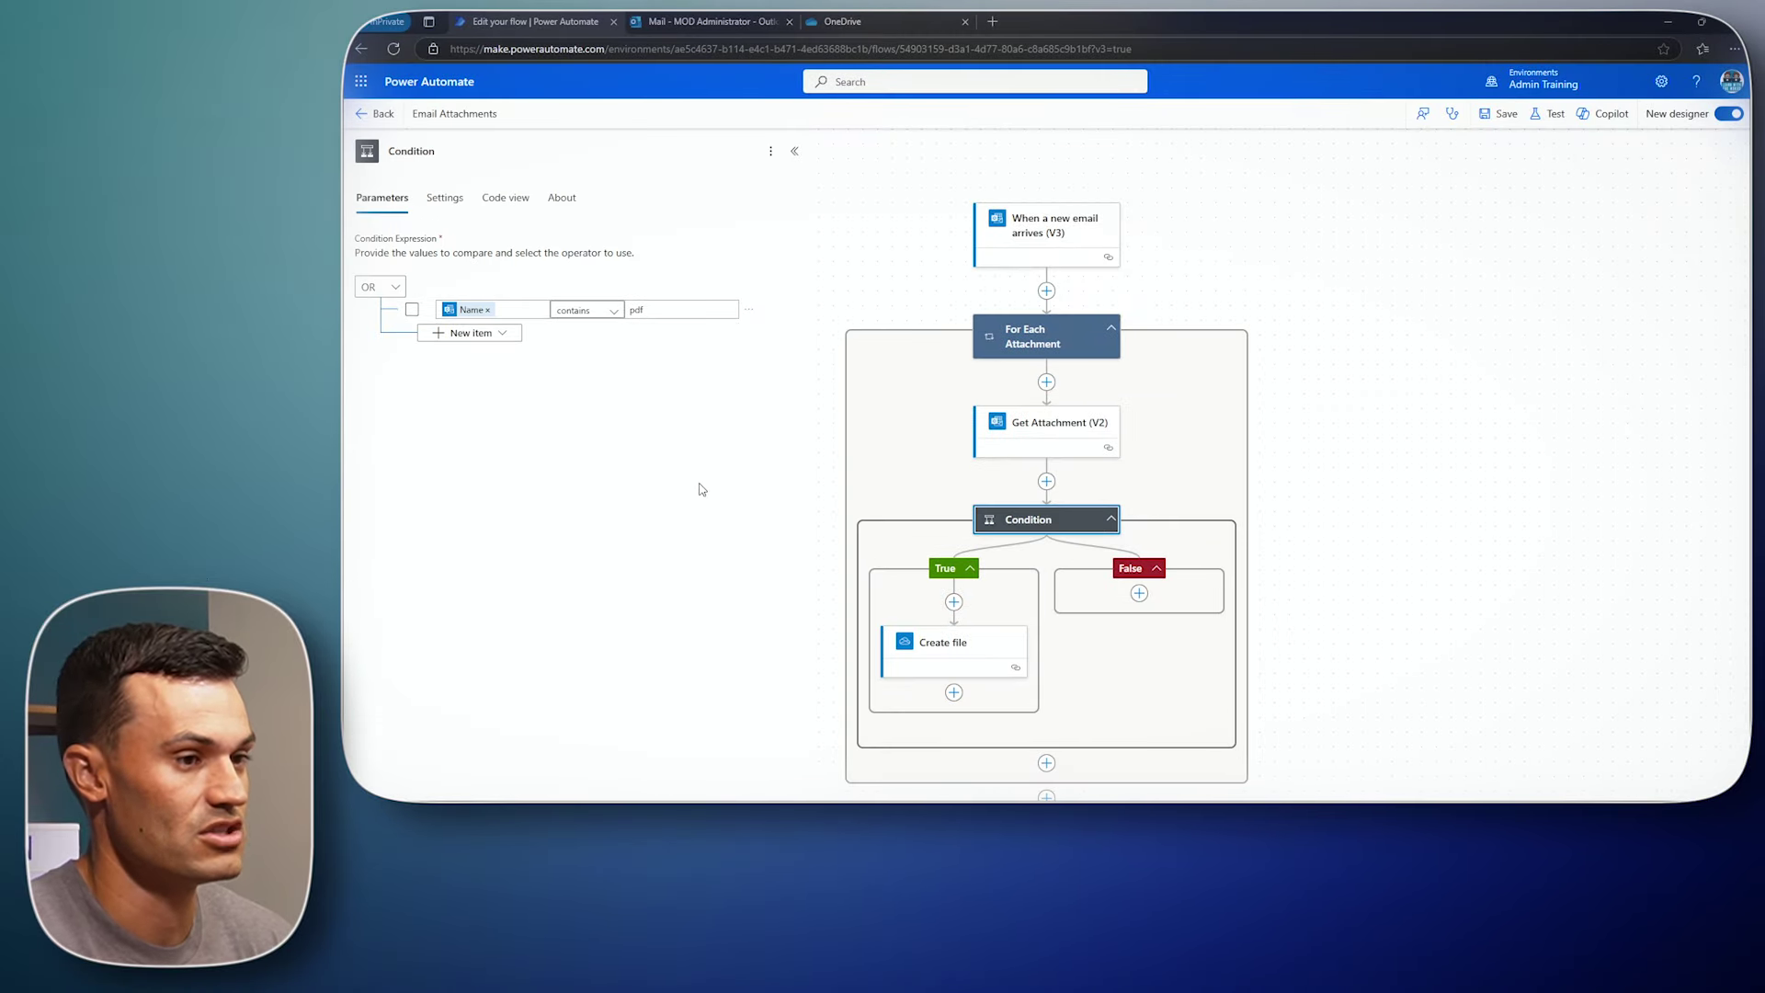
In the remaining Condition row, clear the pdf value and replace Name with the Is Inline output of Get Attachment (V2)
click(488, 311)
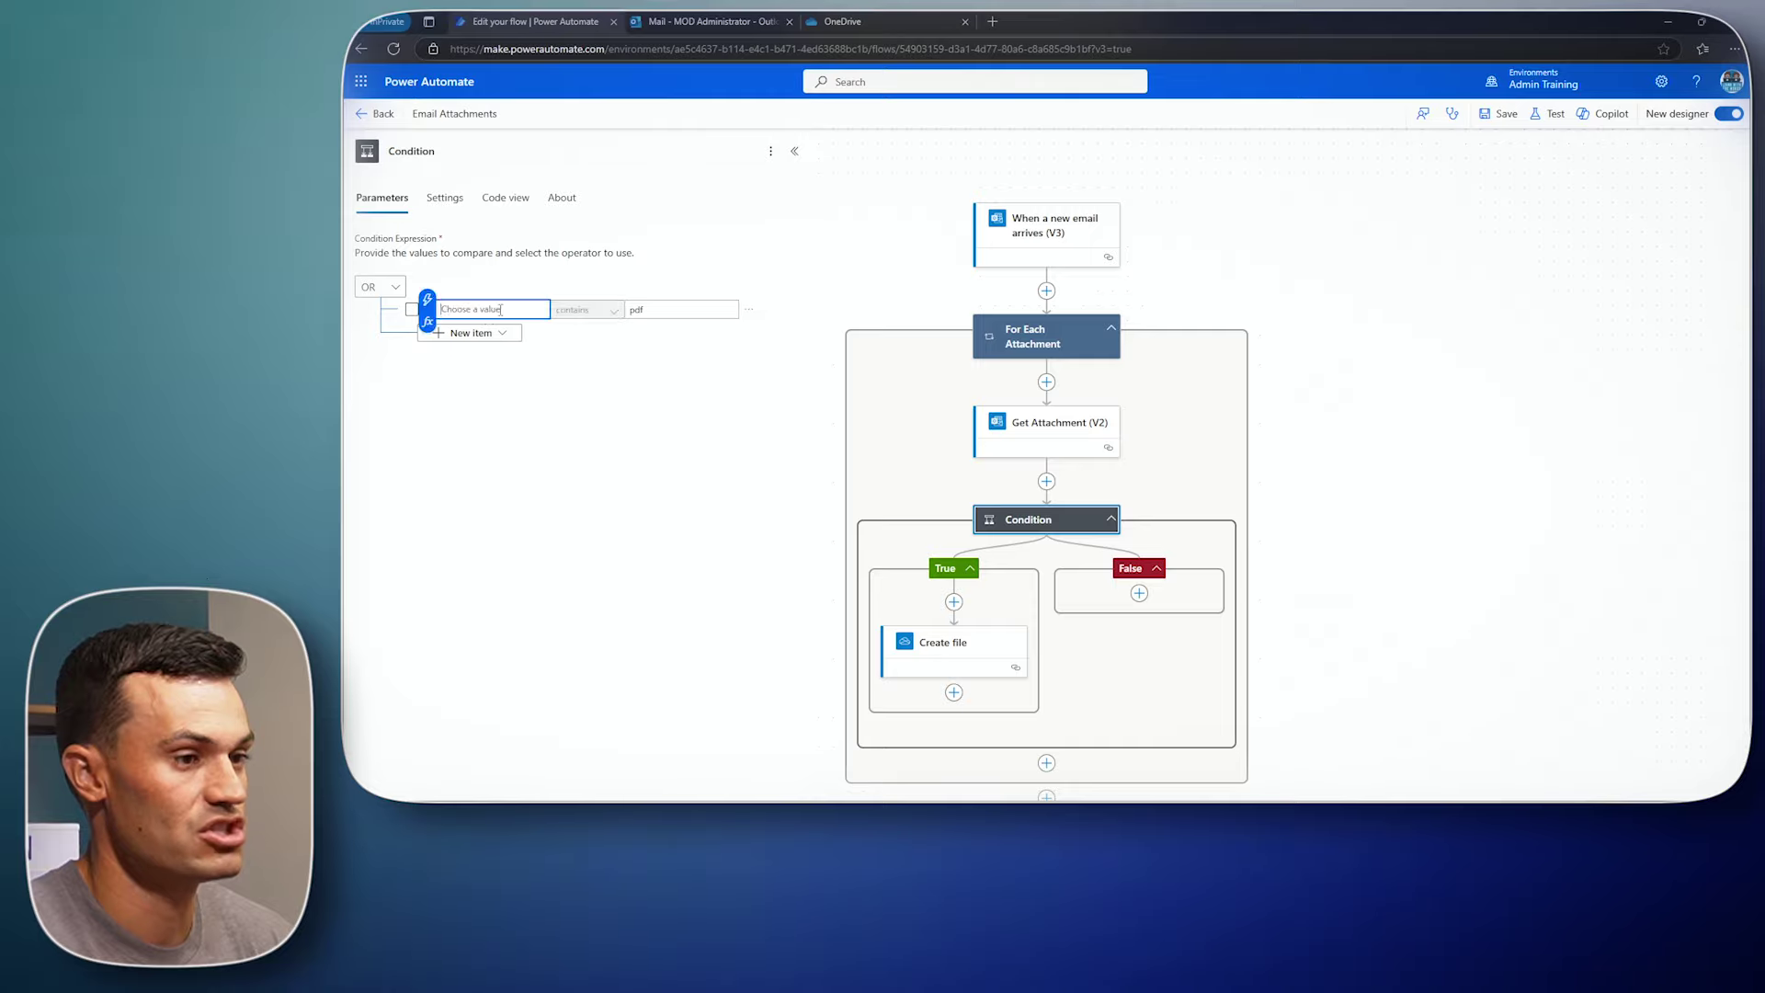
click(675, 314)
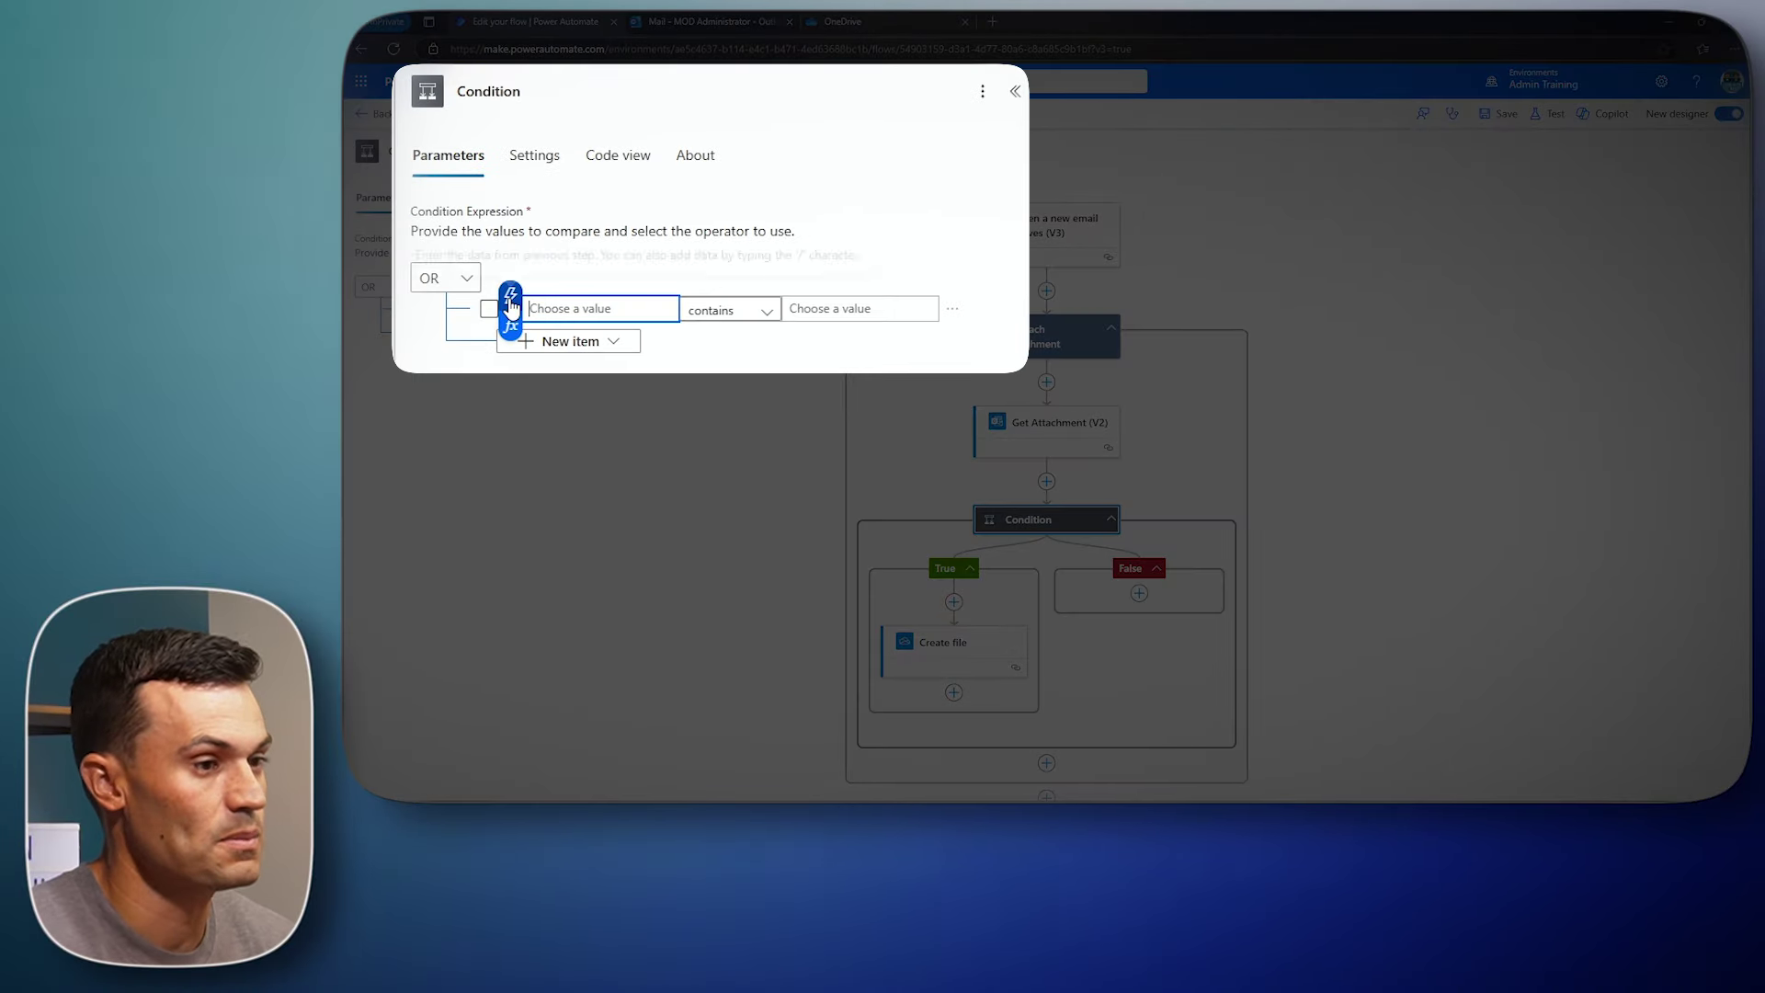
click(511, 298)
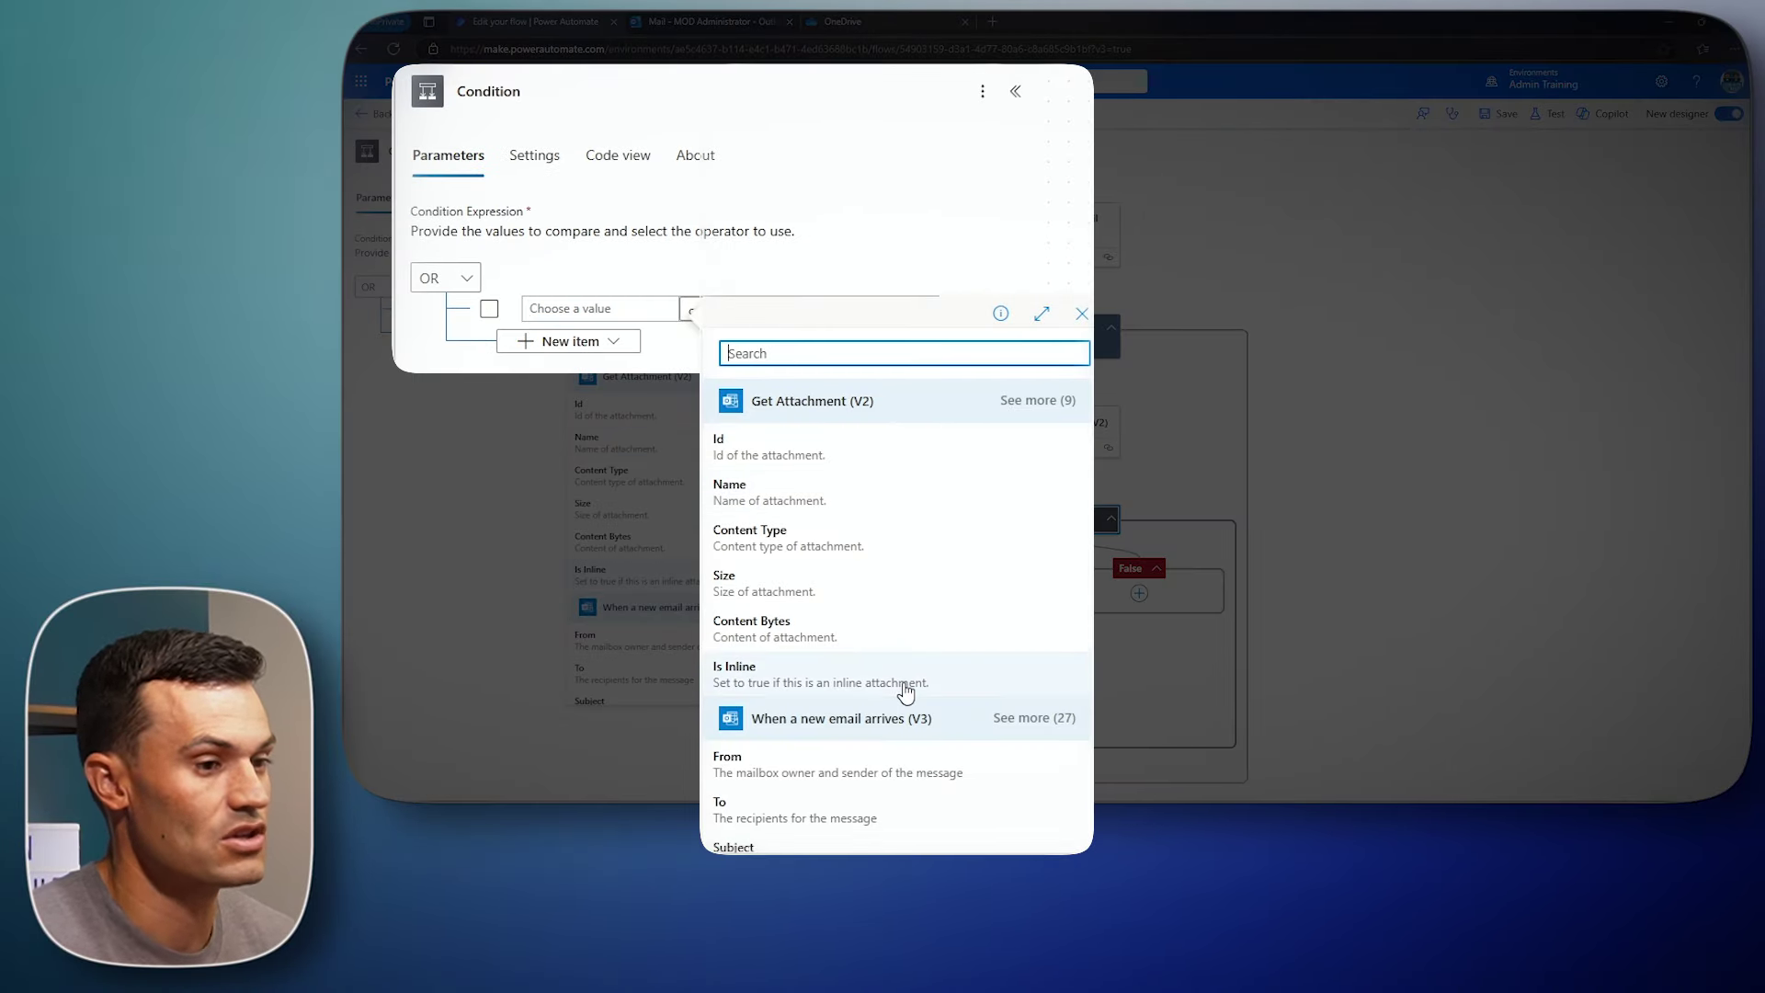
scroll(904, 680, down, 3)
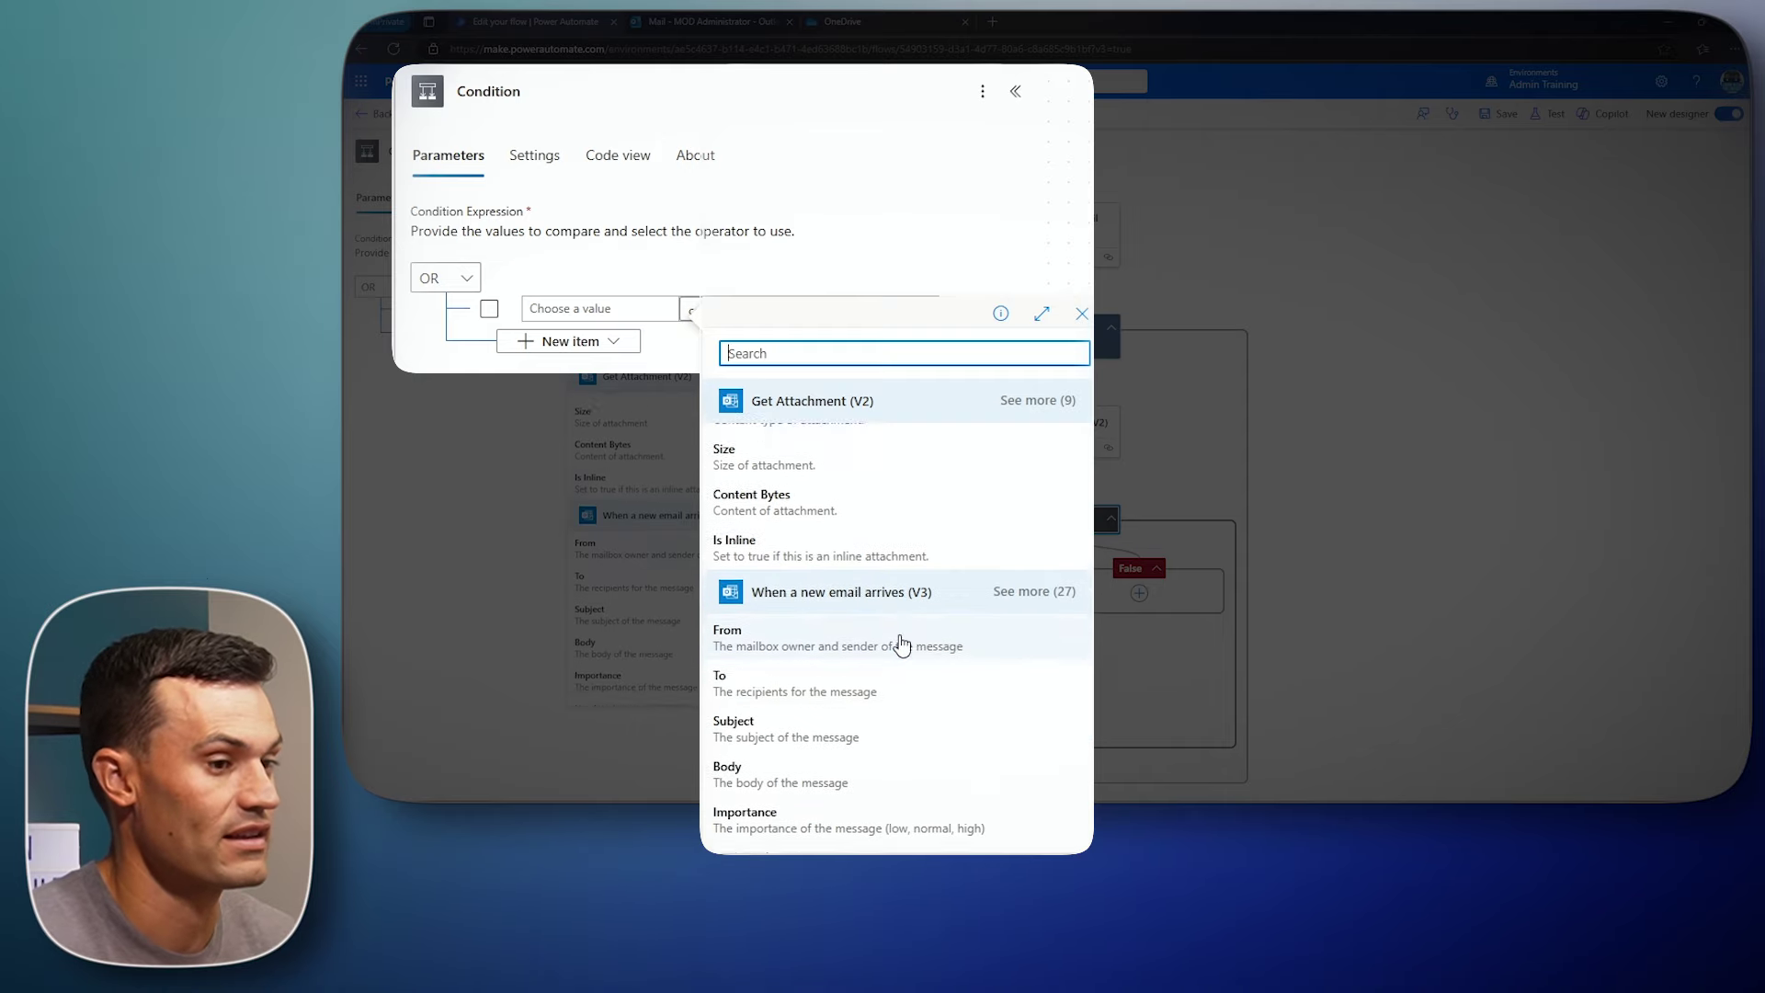
click(1049, 480)
scroll(891, 631, down, 5)
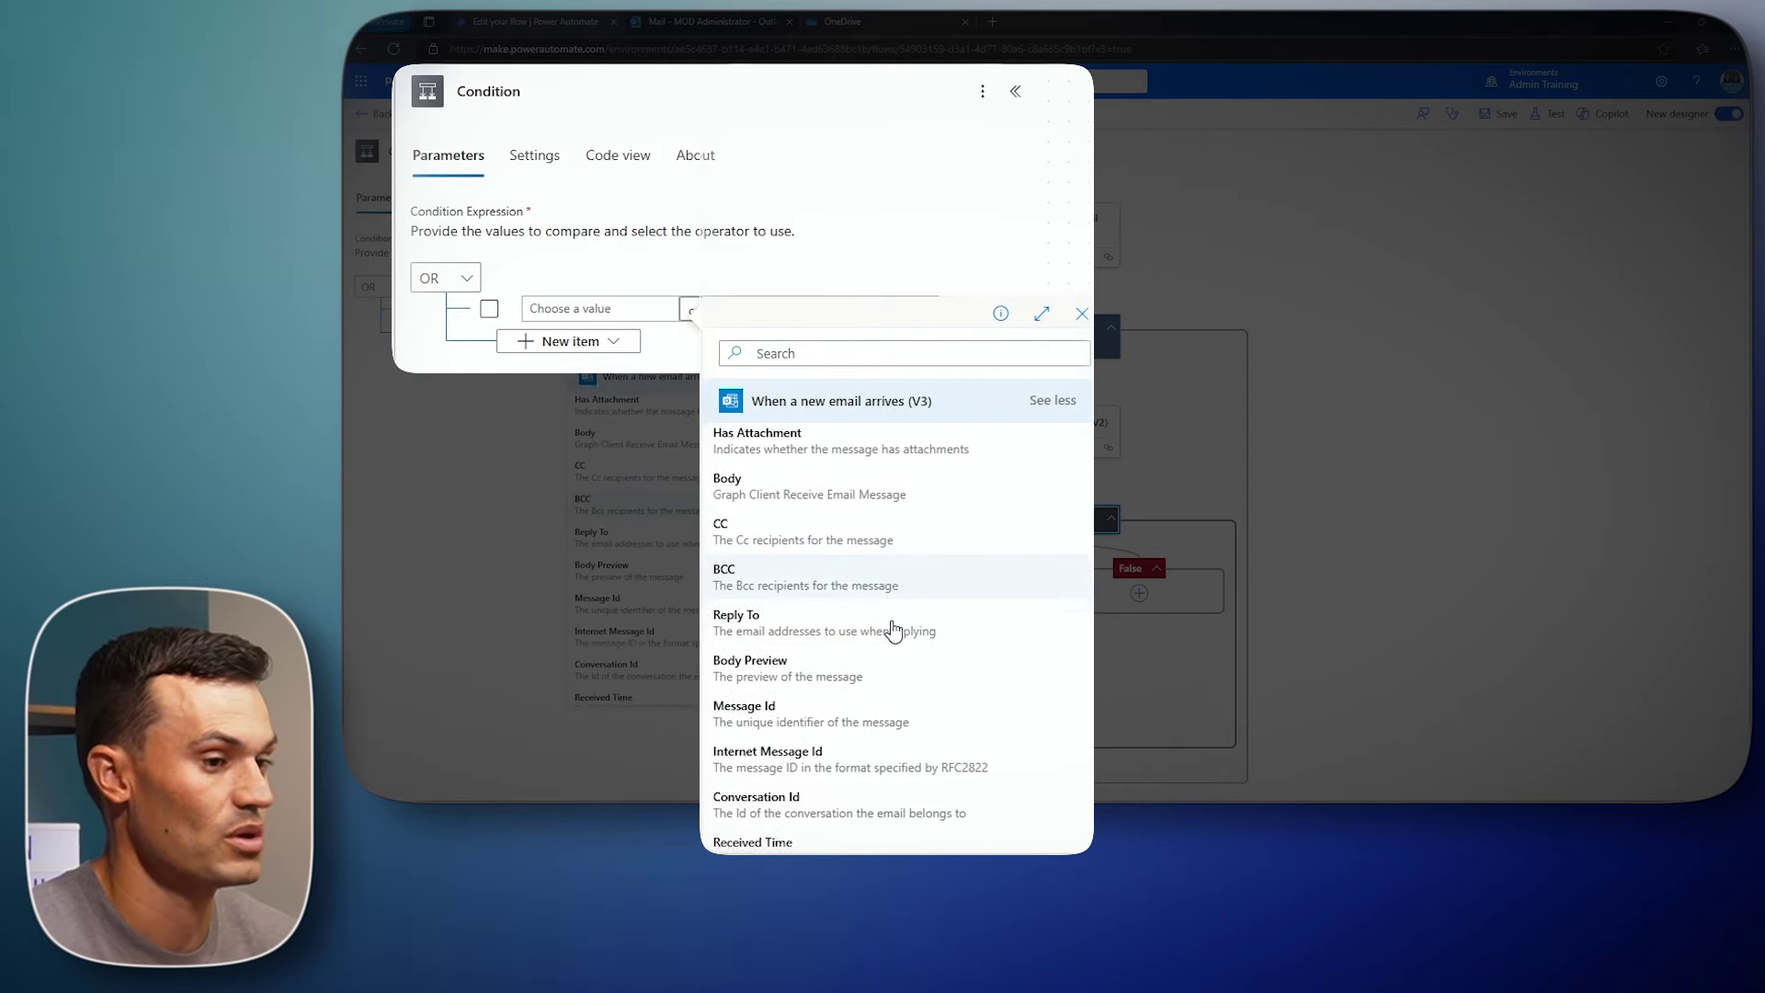
scroll(880, 570, down, 4)
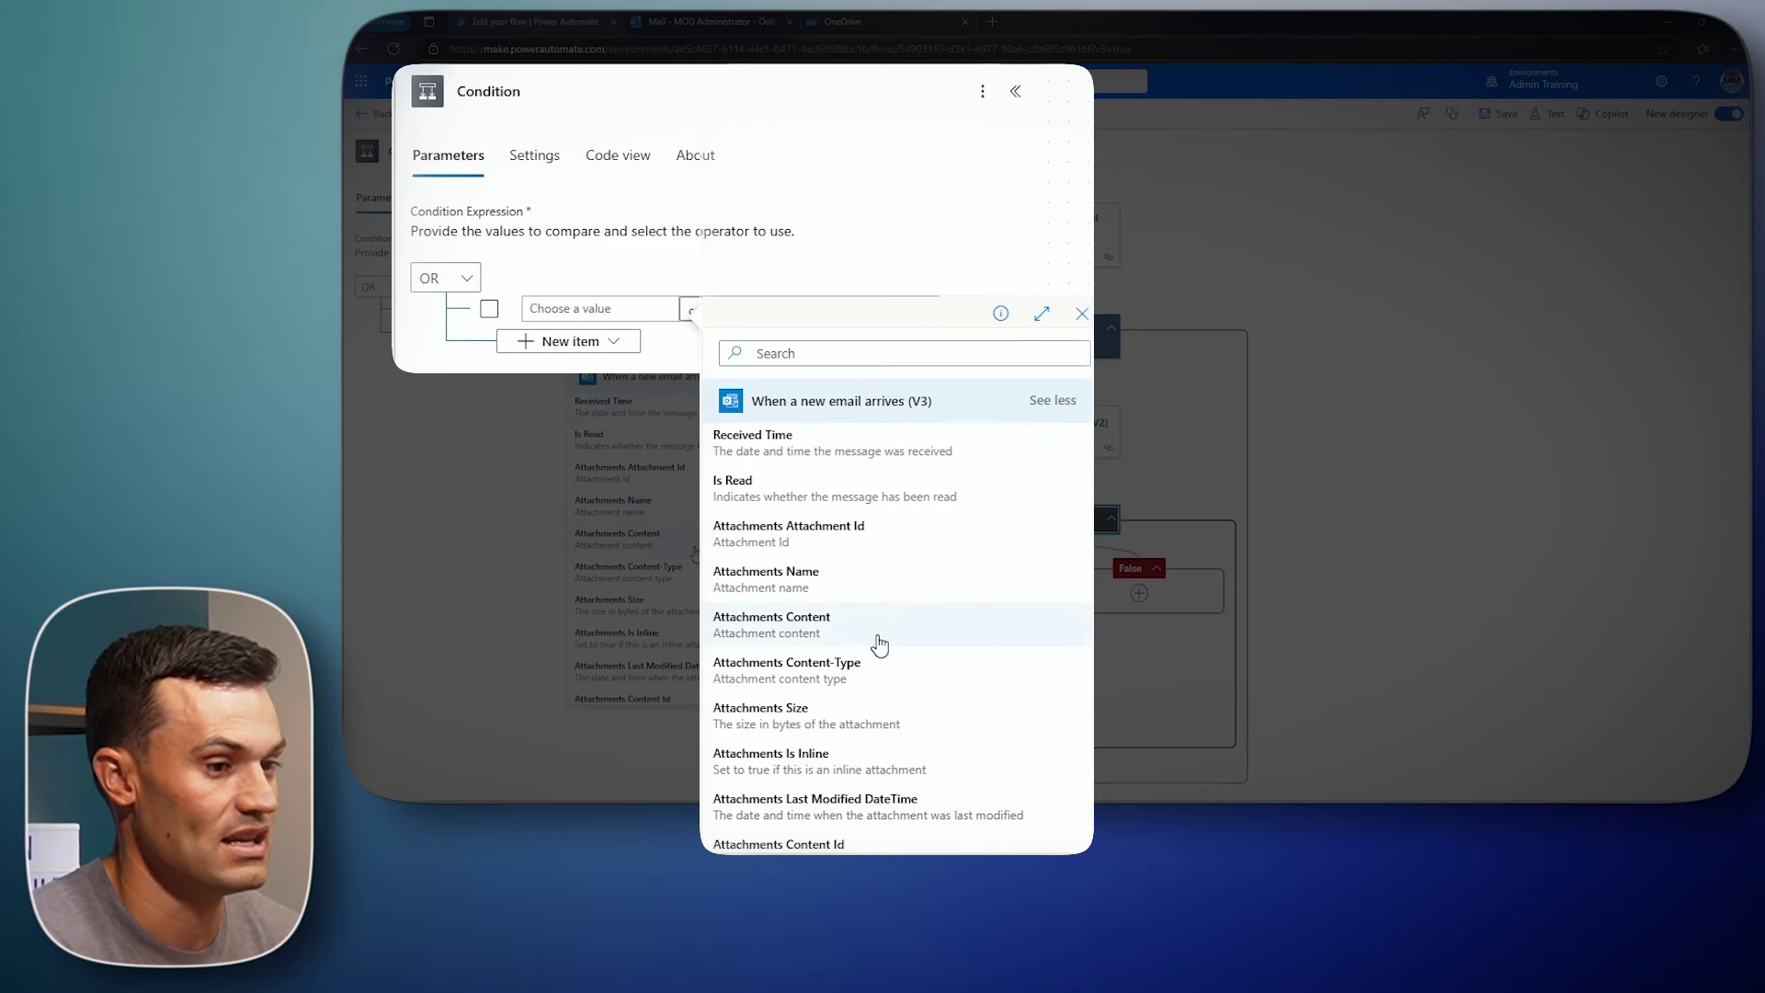
scroll(882, 685, down, 2)
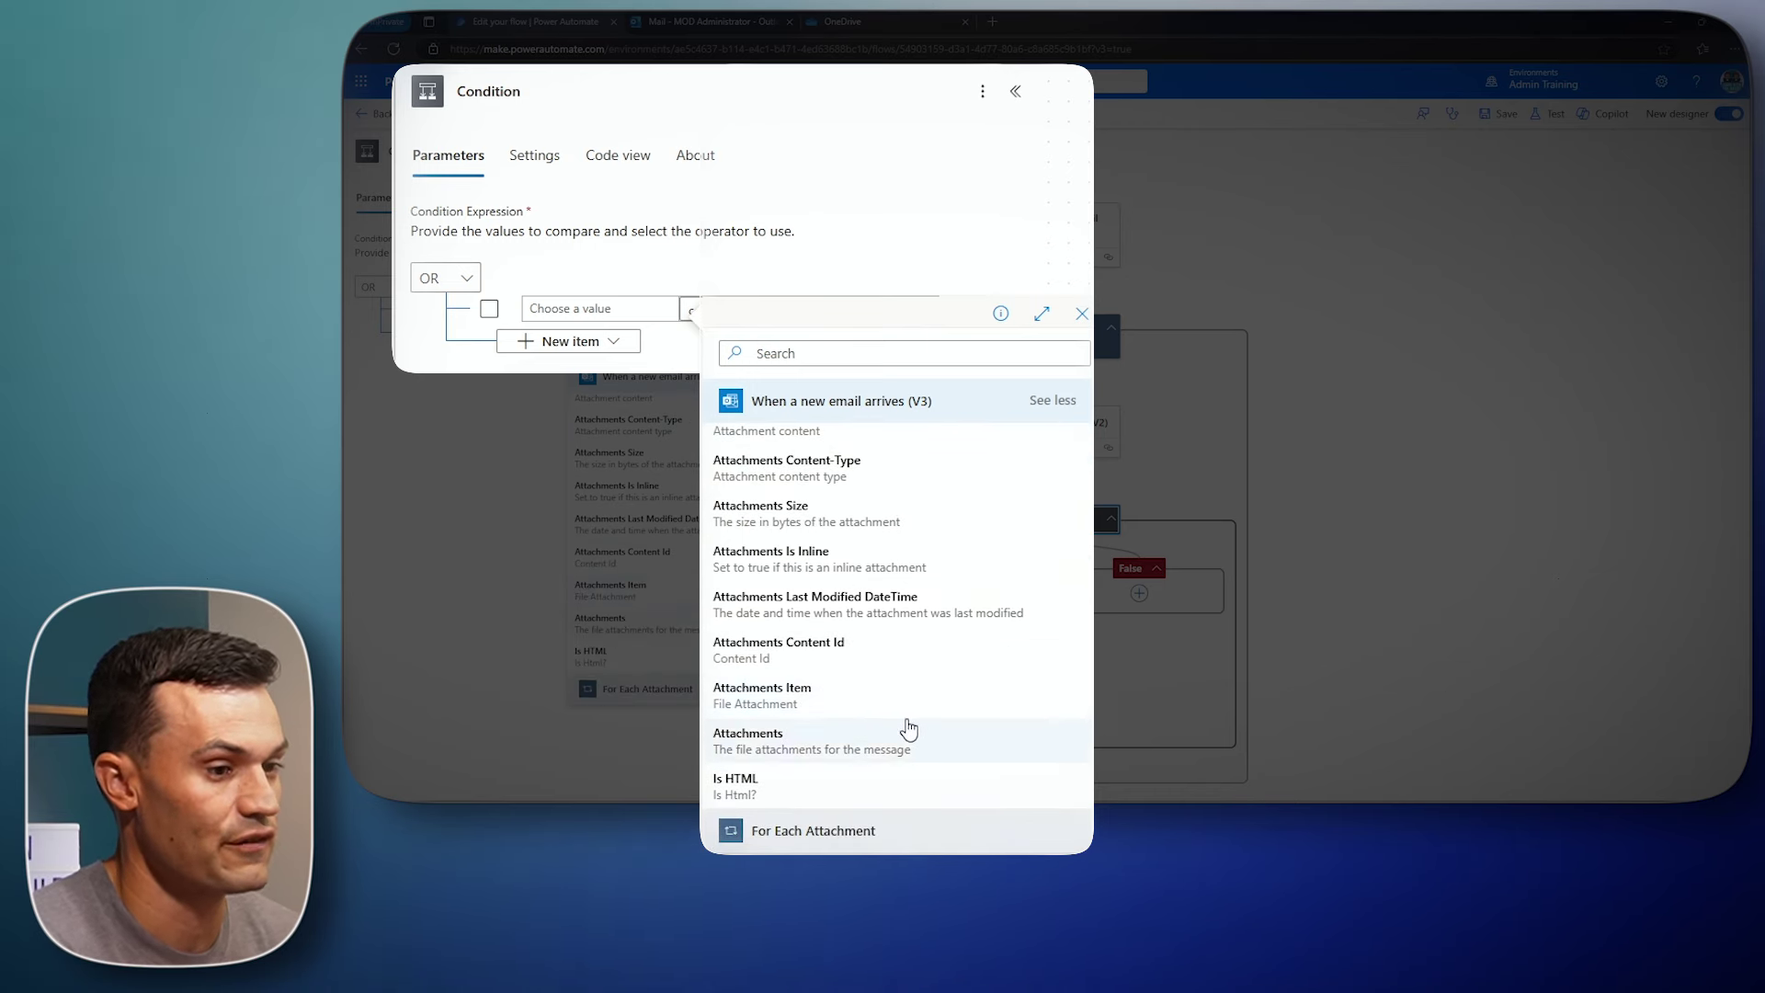
scroll(907, 726, up, 1)
click(905, 661)
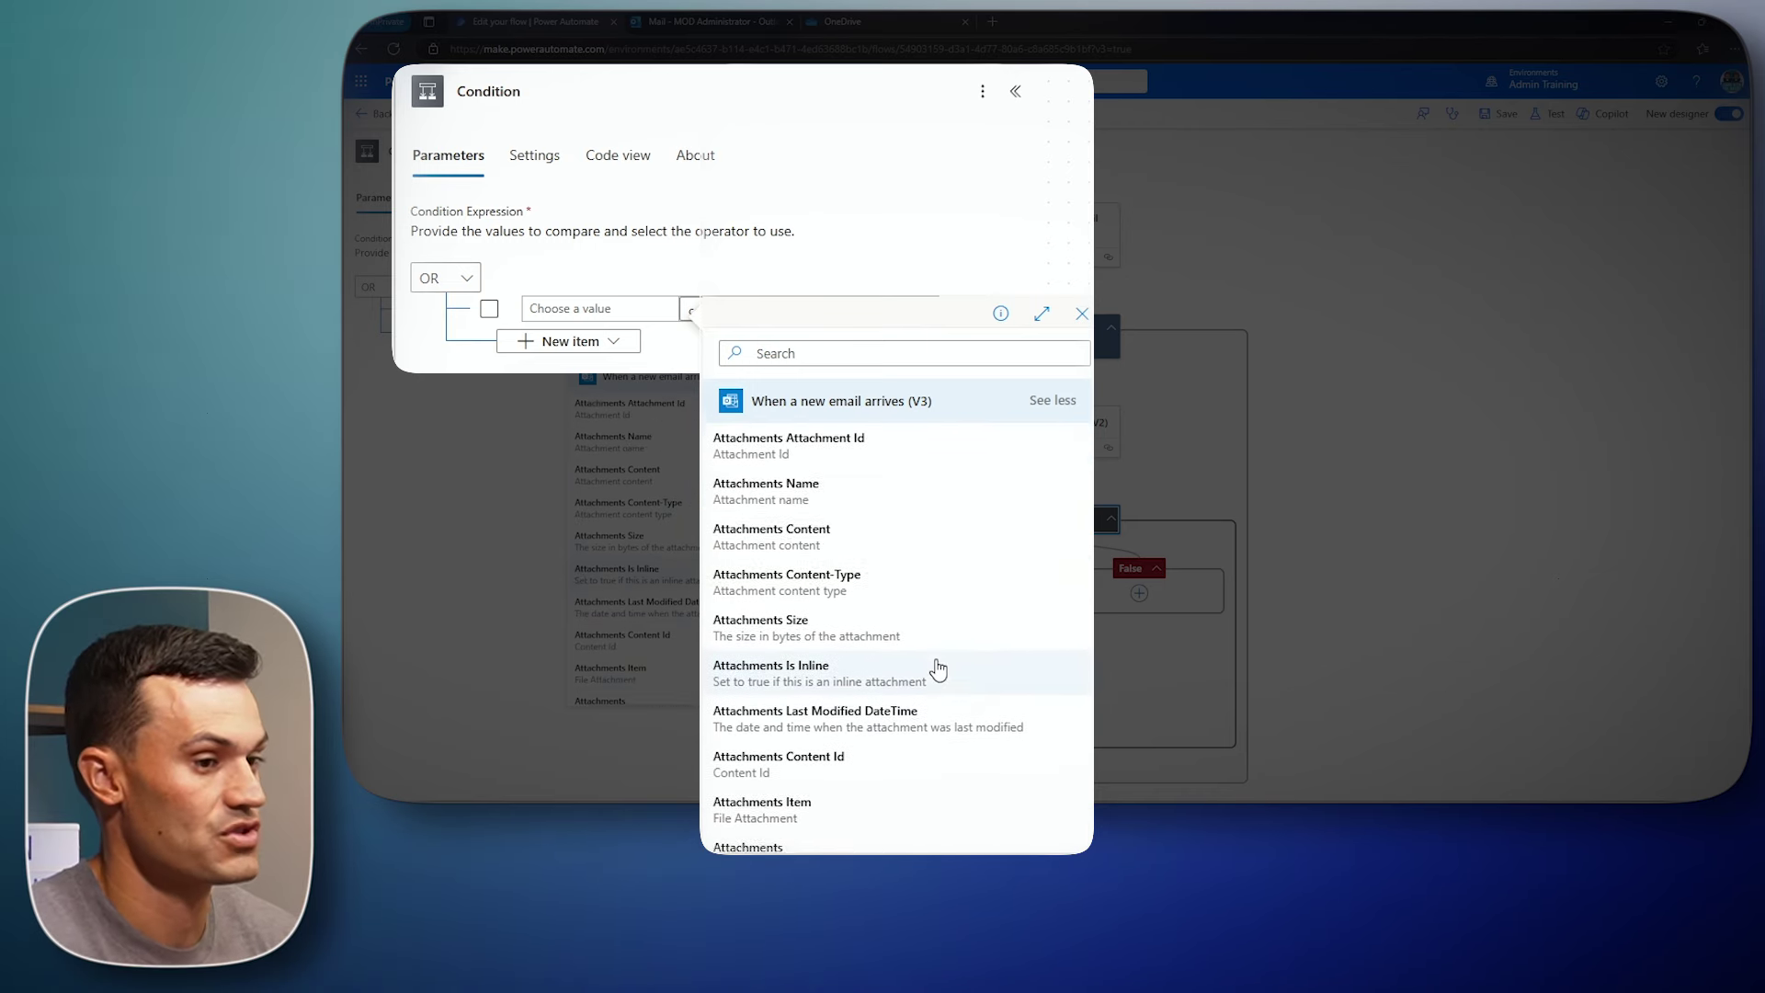
scroll(938, 670, up, 1)
scroll(886, 748, up, 10)
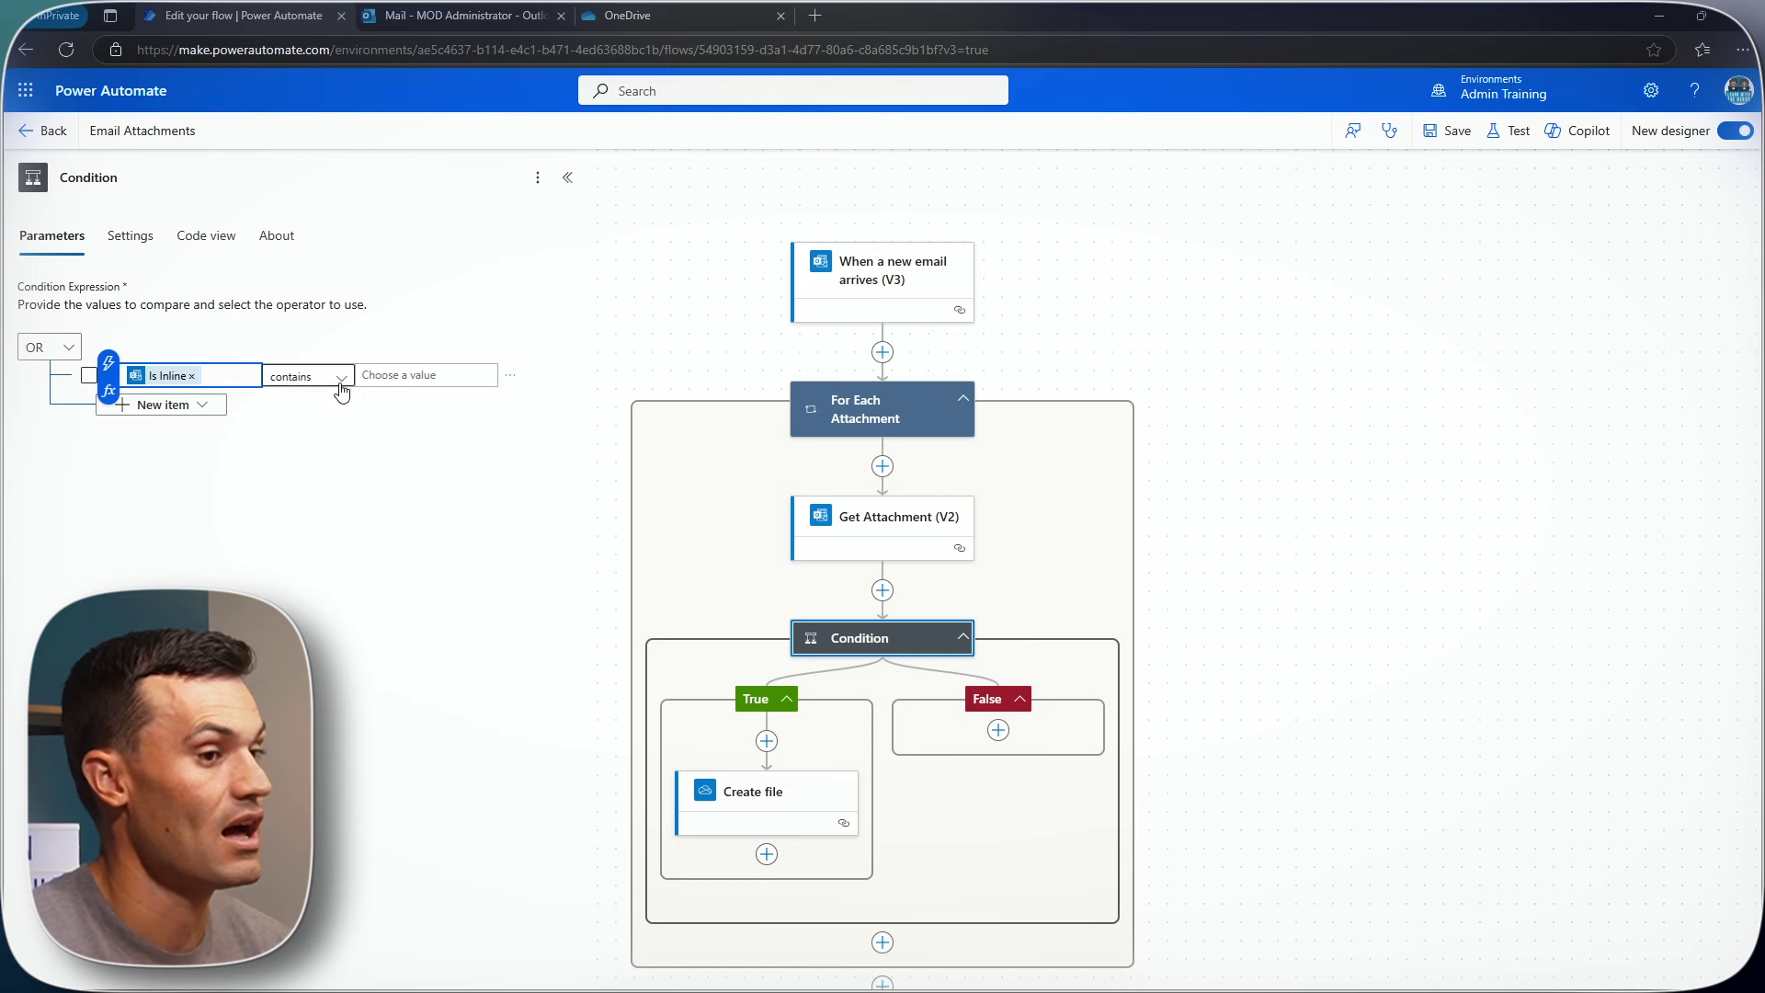
Complete the Condition row as is equal to the expression false, grouped with AND, and save the flow
click(337, 381)
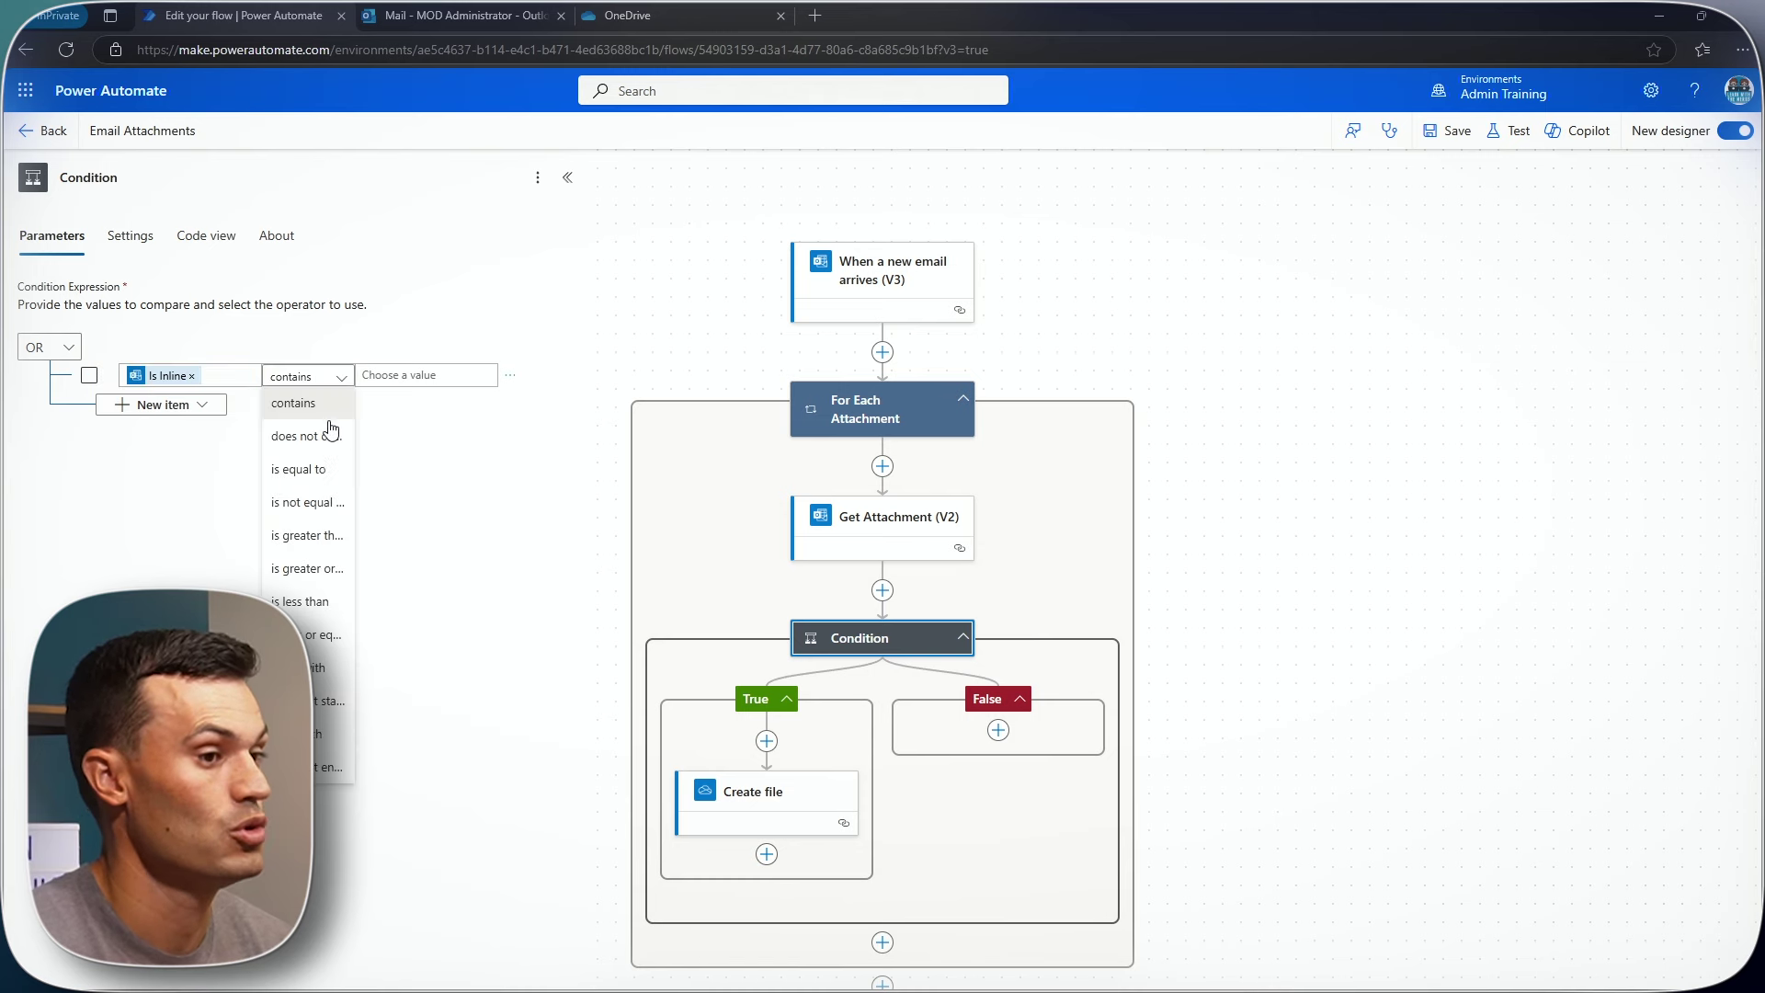
click(329, 478)
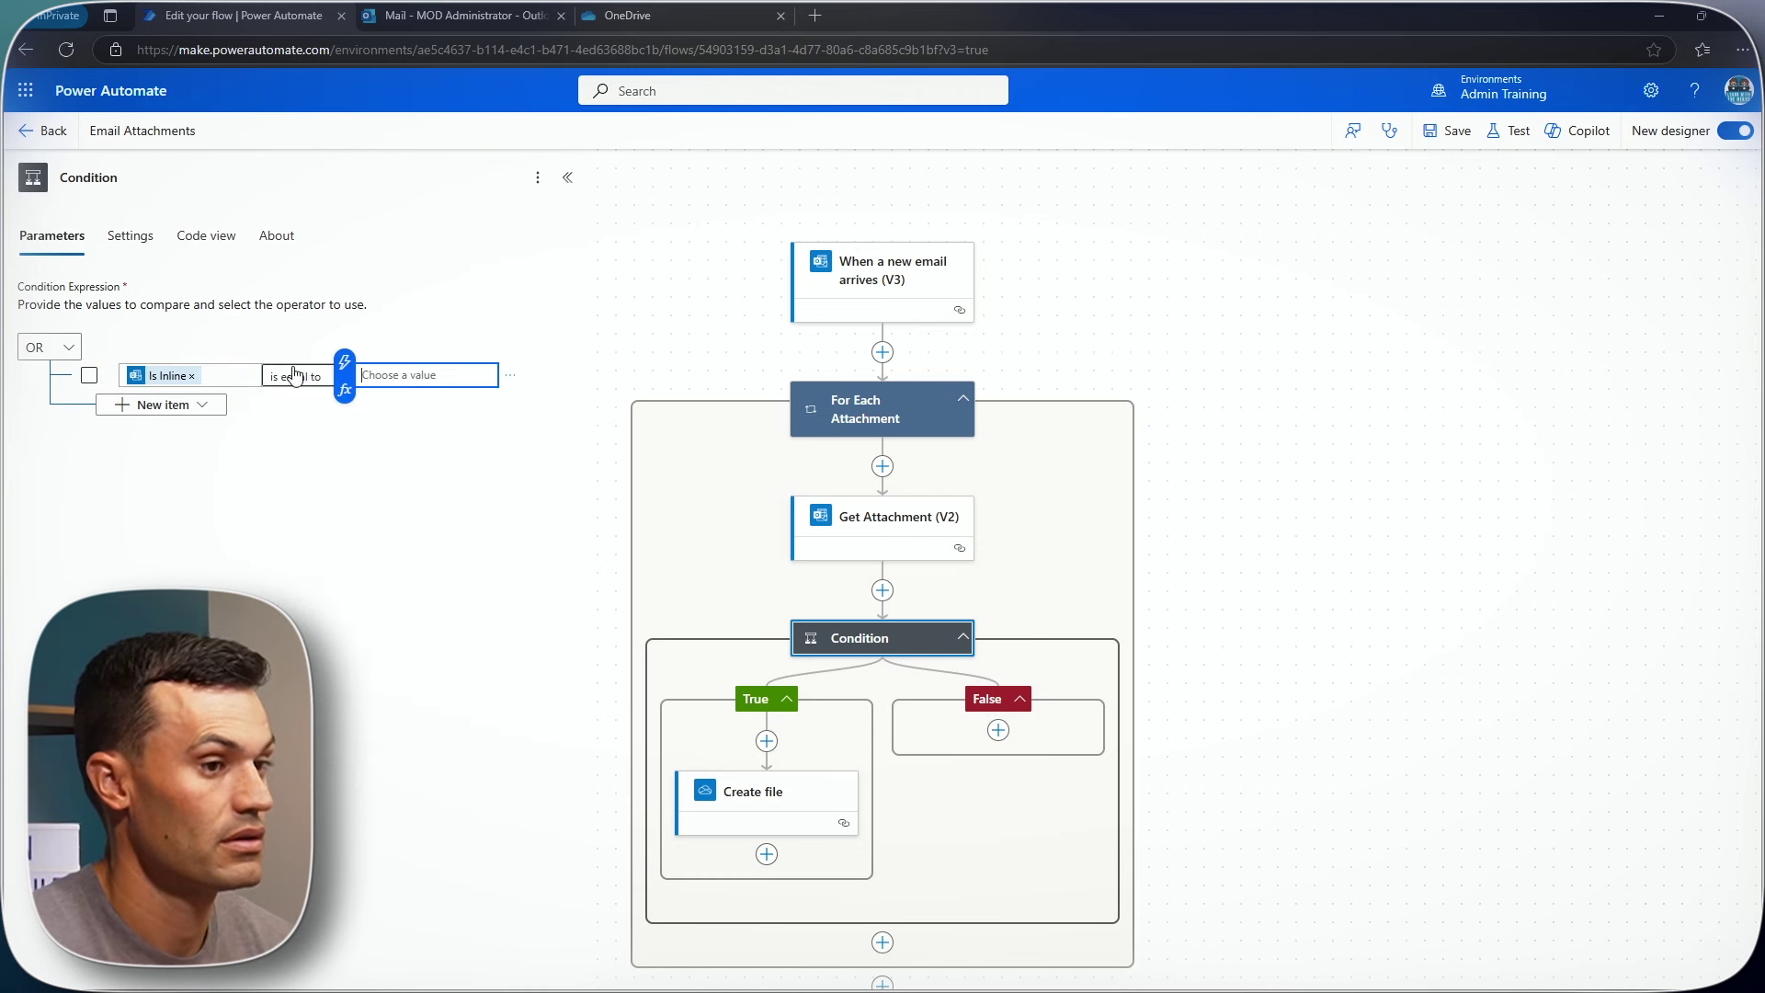
click(344, 390)
text(false)
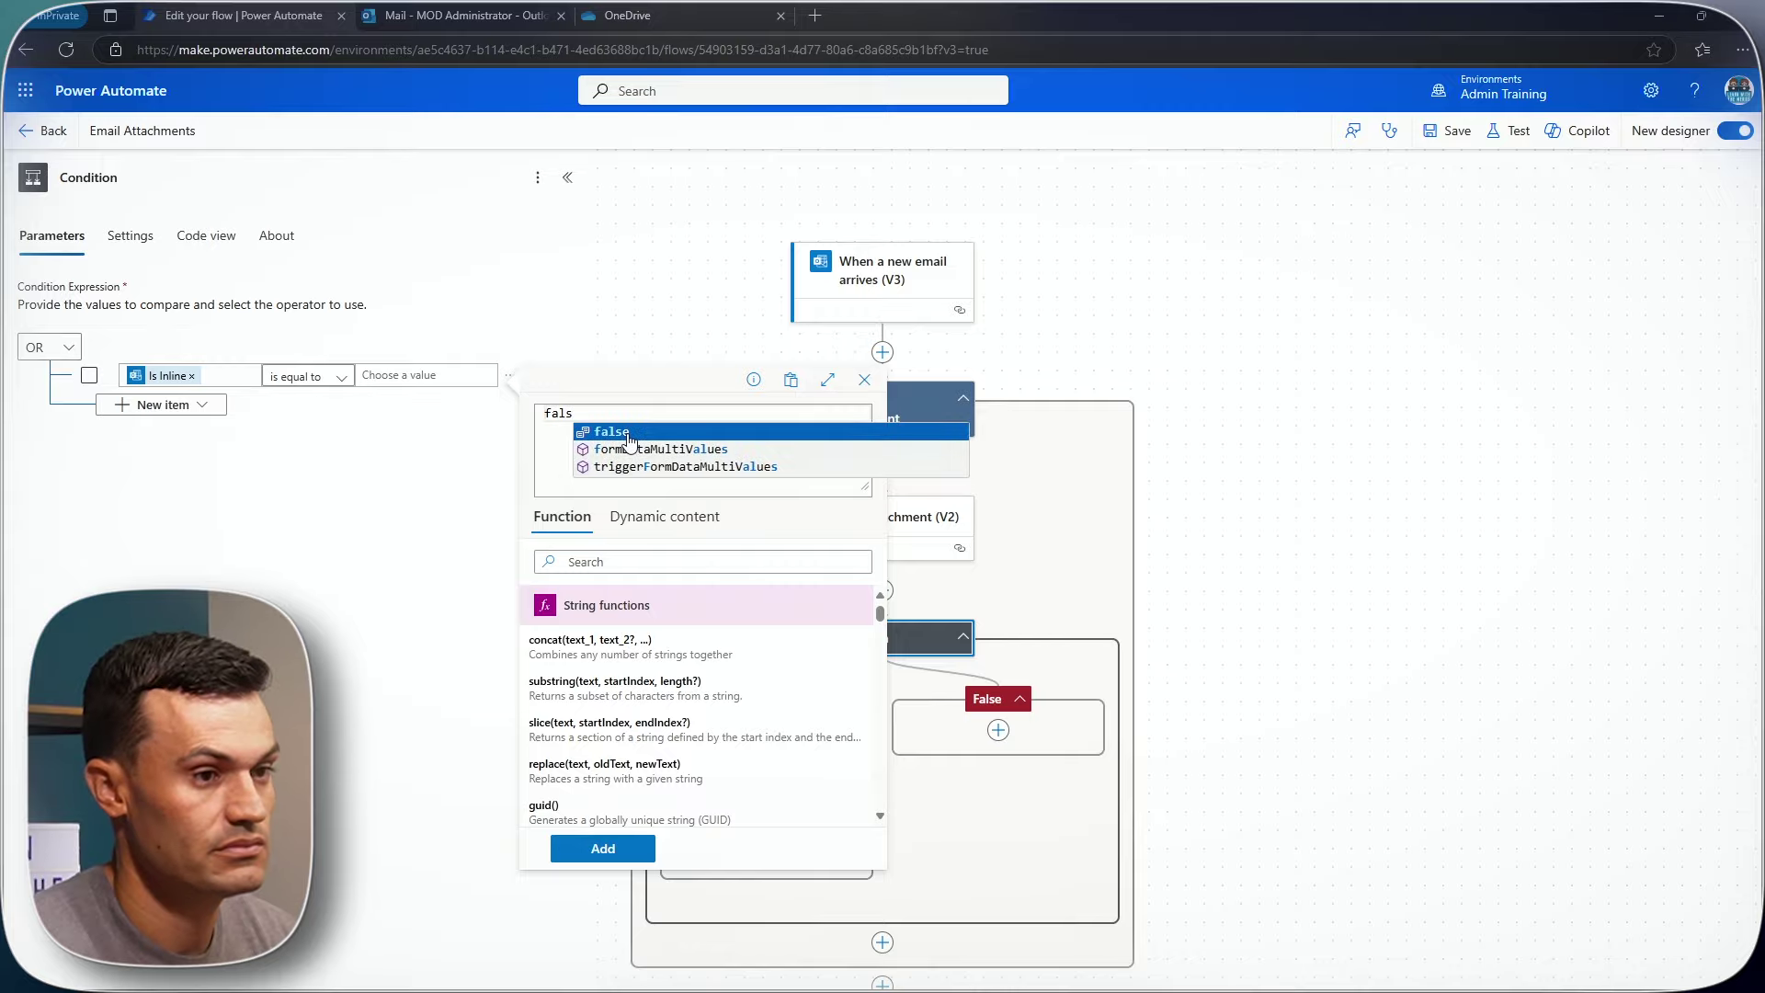
click(603, 846)
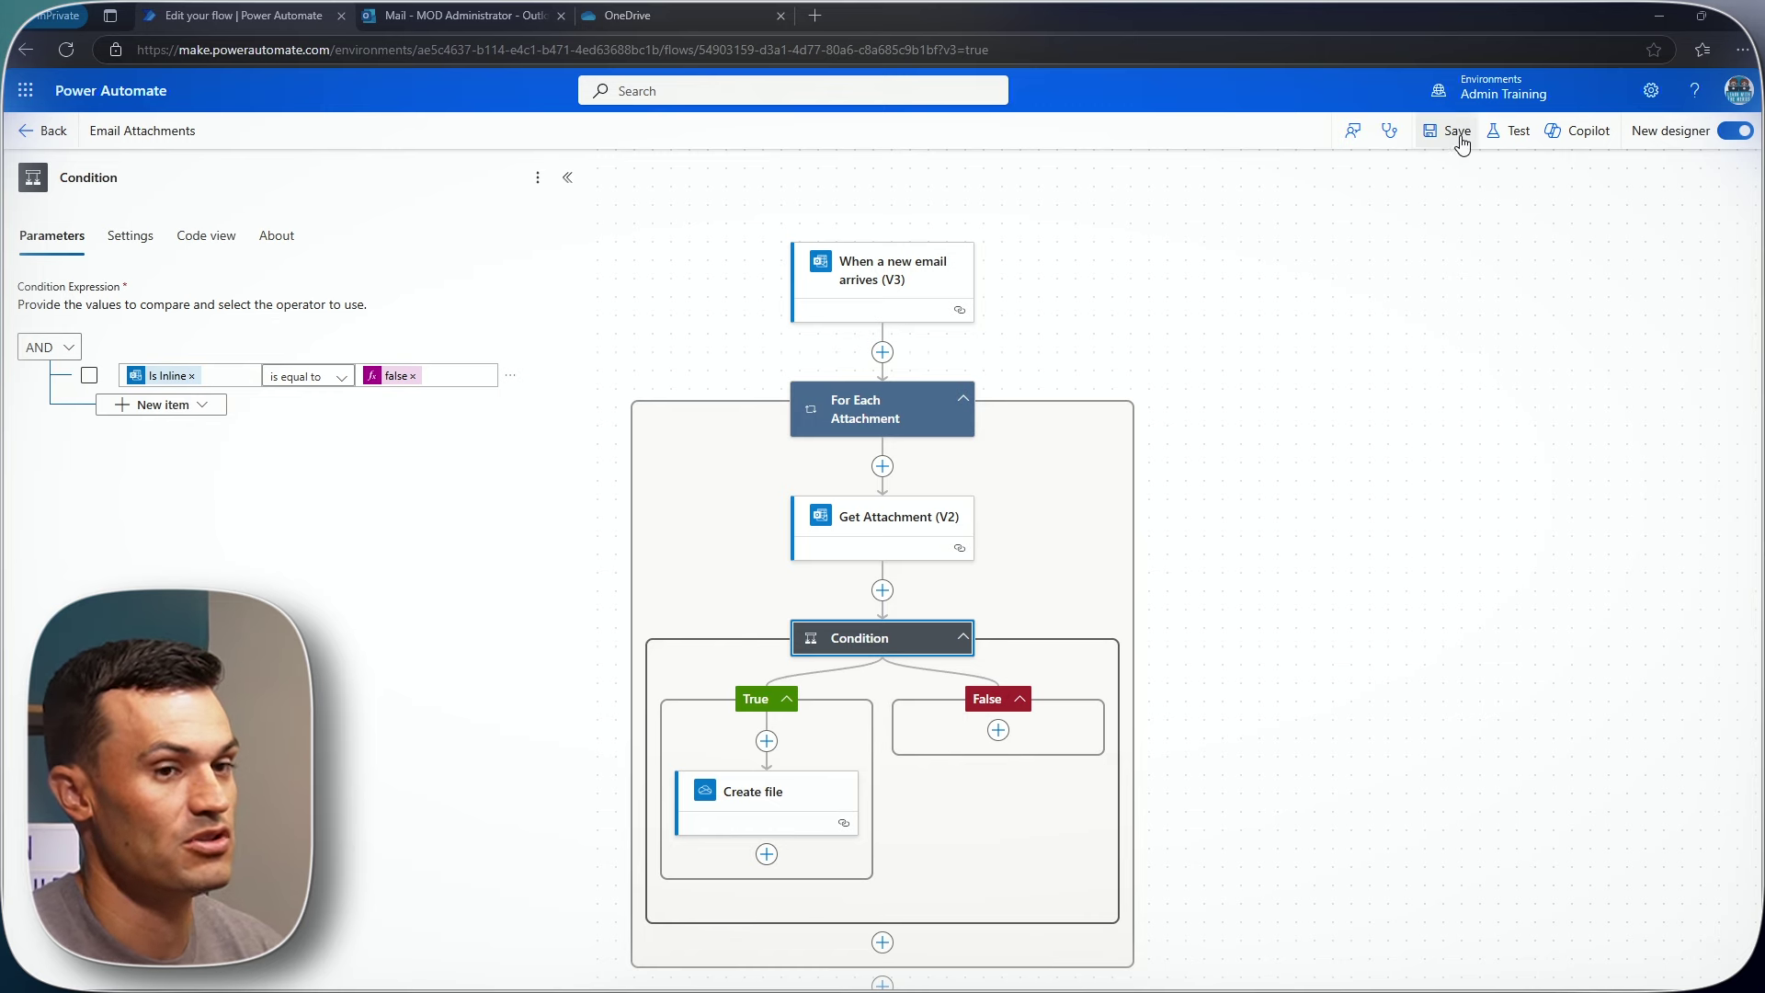
click(1458, 133)
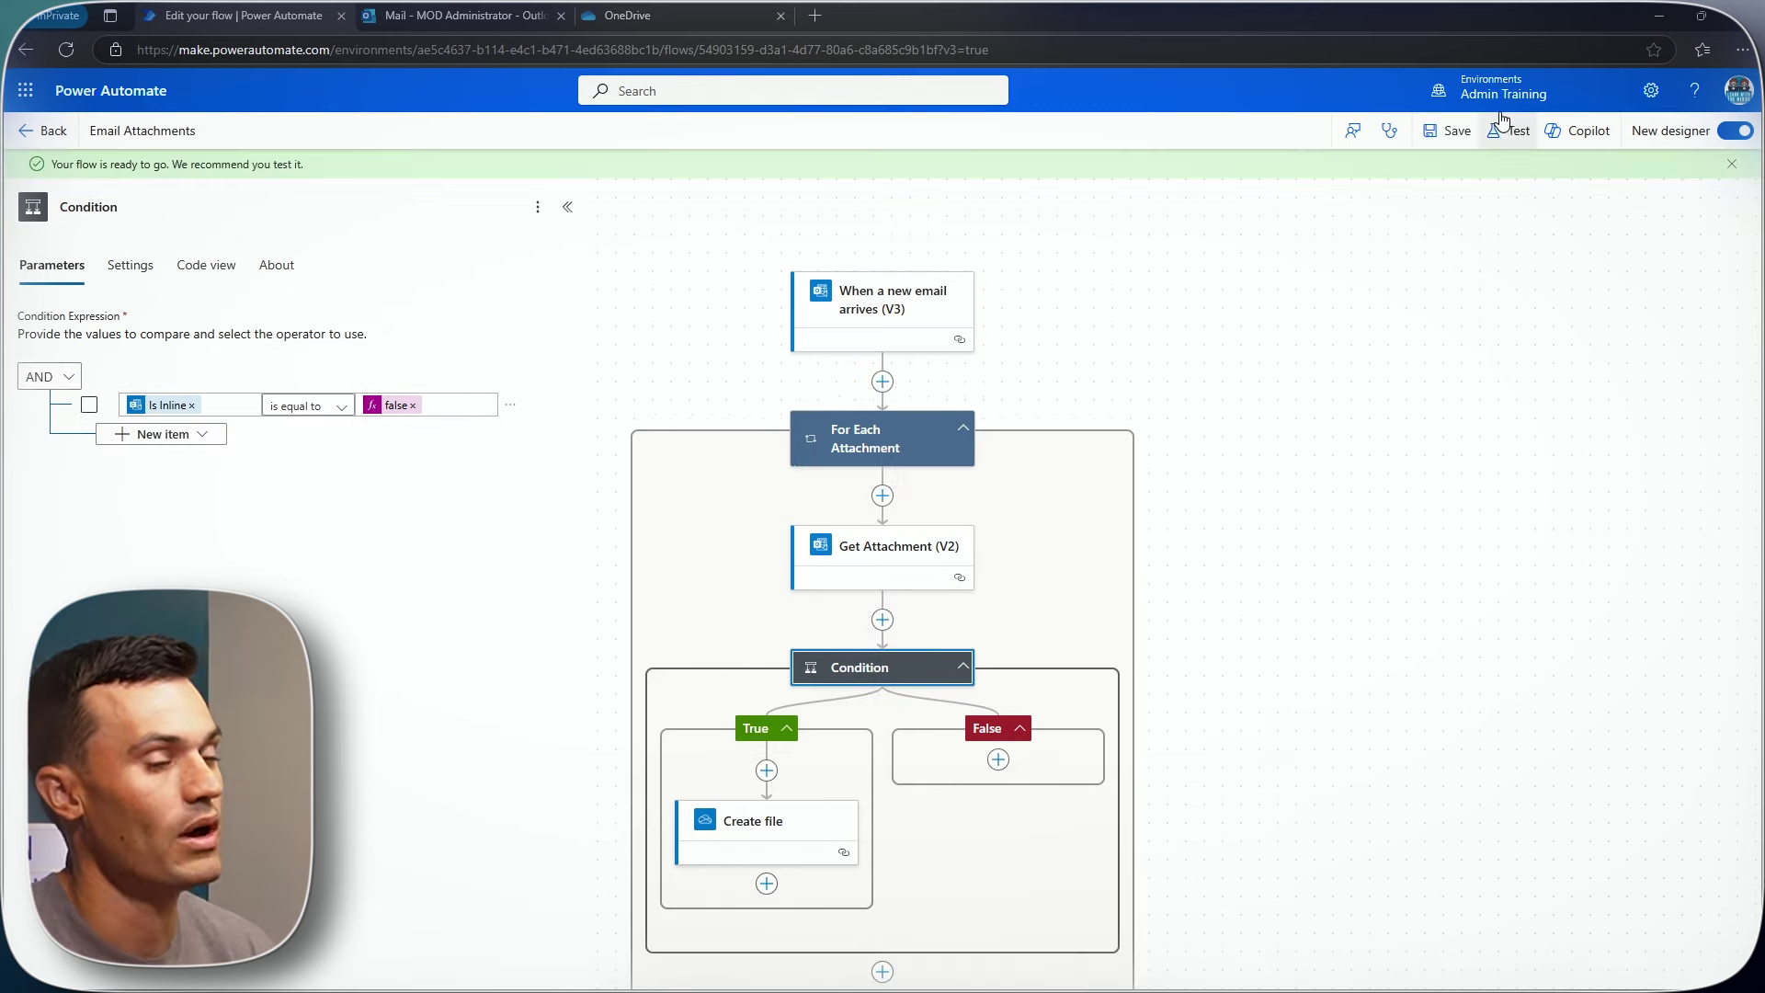
click(1508, 131)
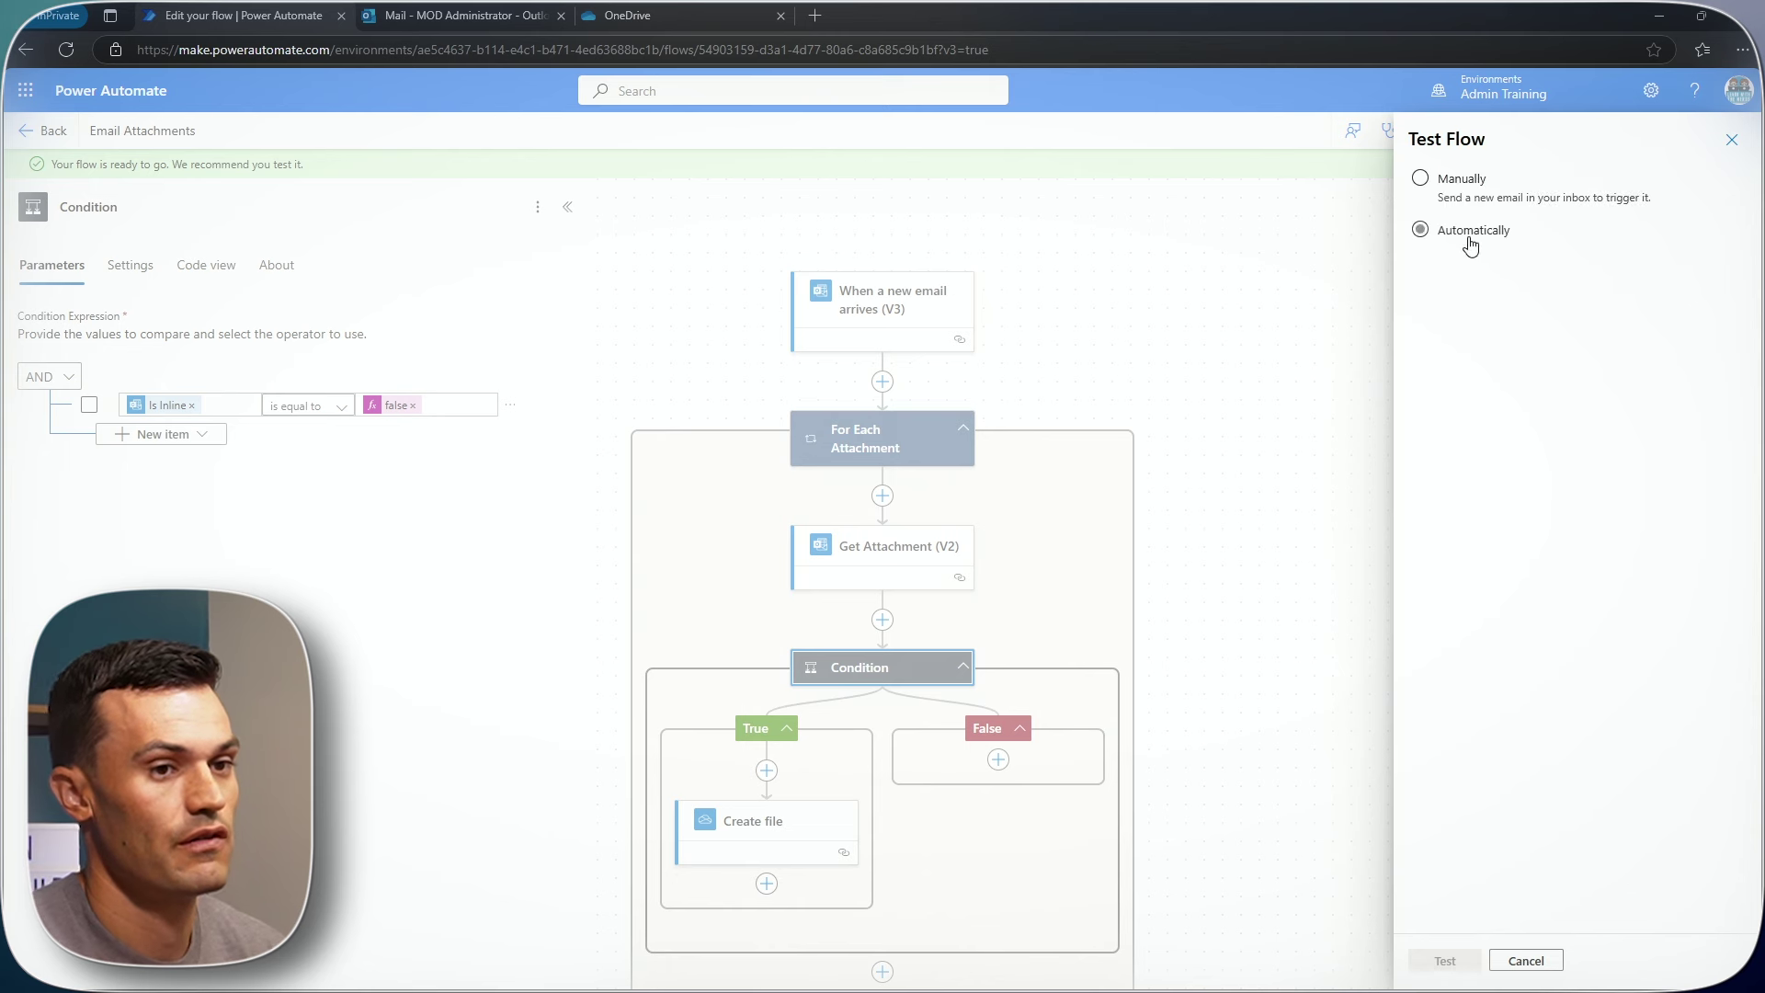
click(1451, 262)
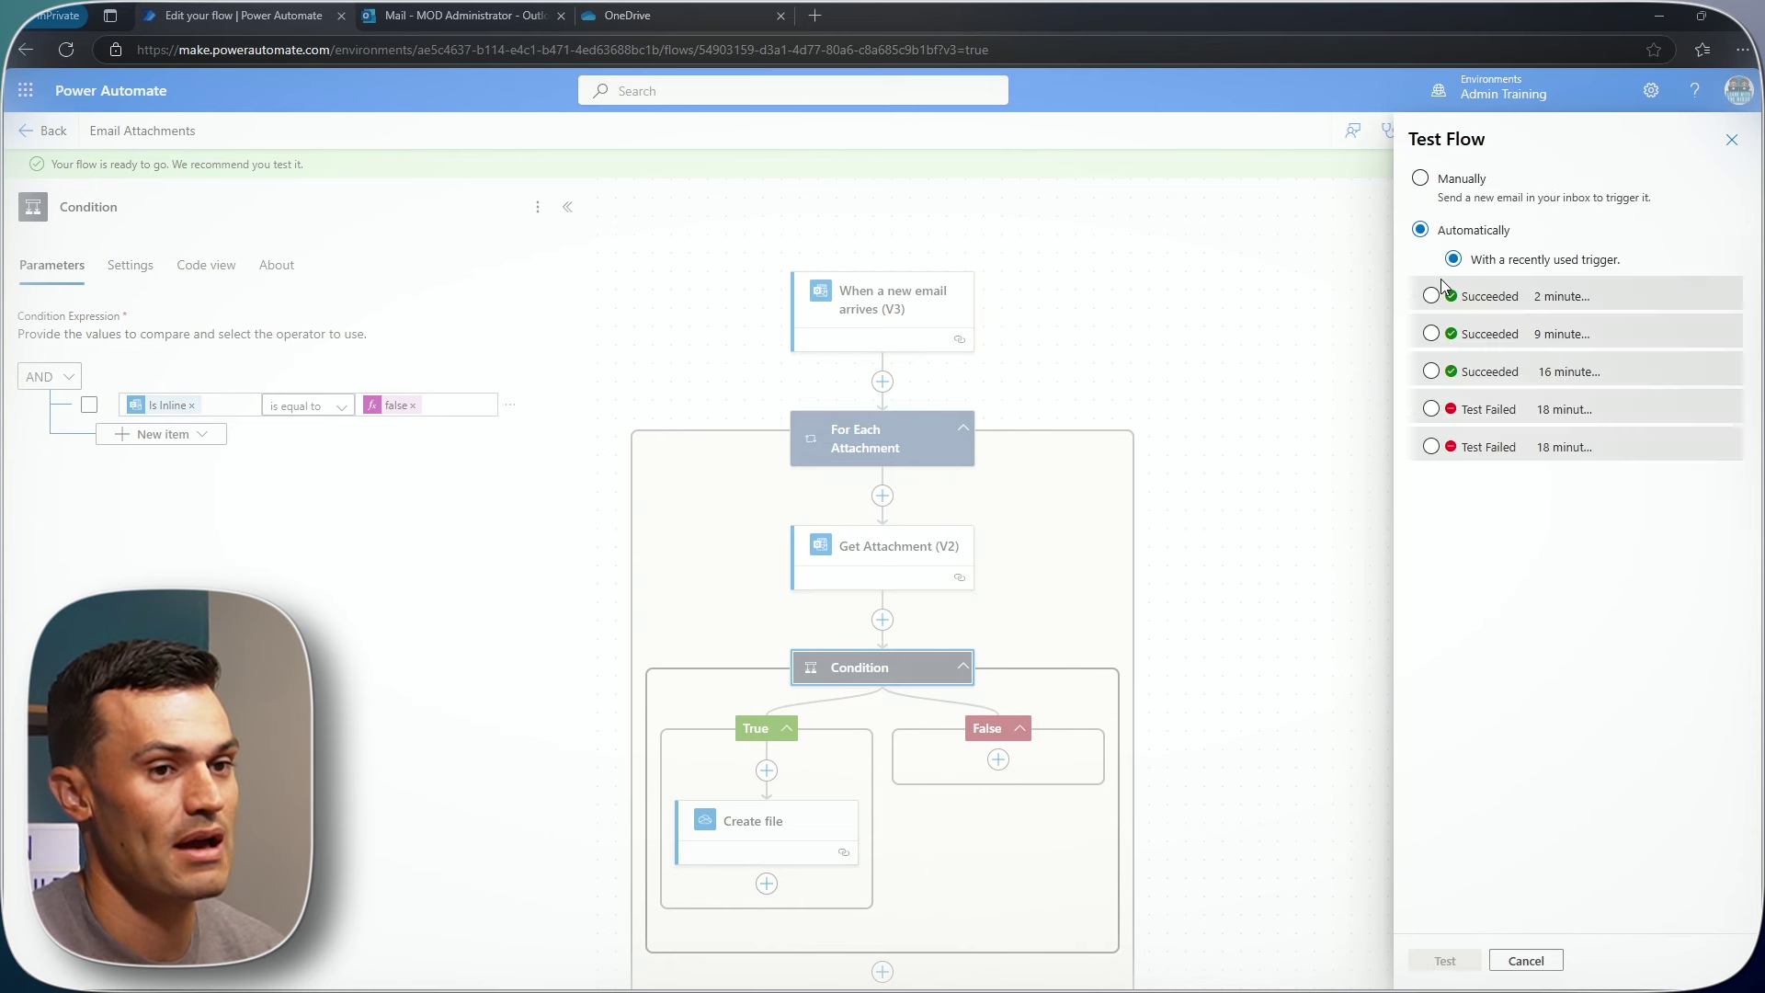
click(1526, 962)
click(1518, 132)
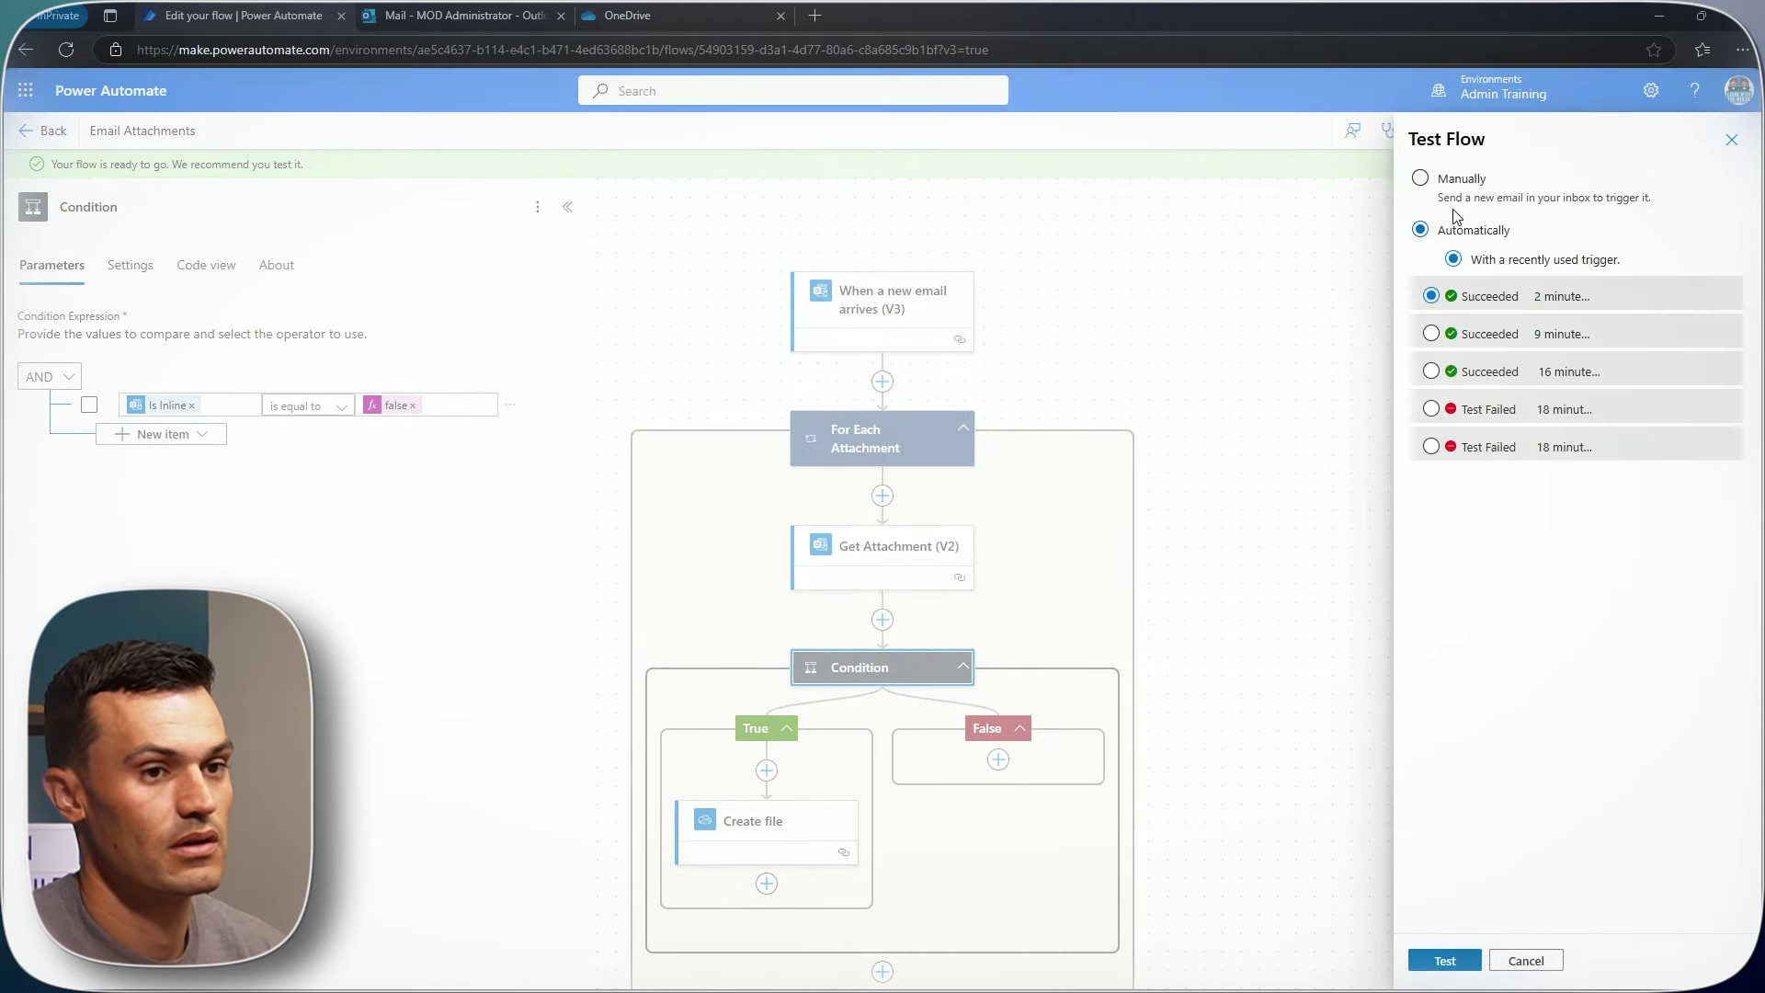
click(1436, 200)
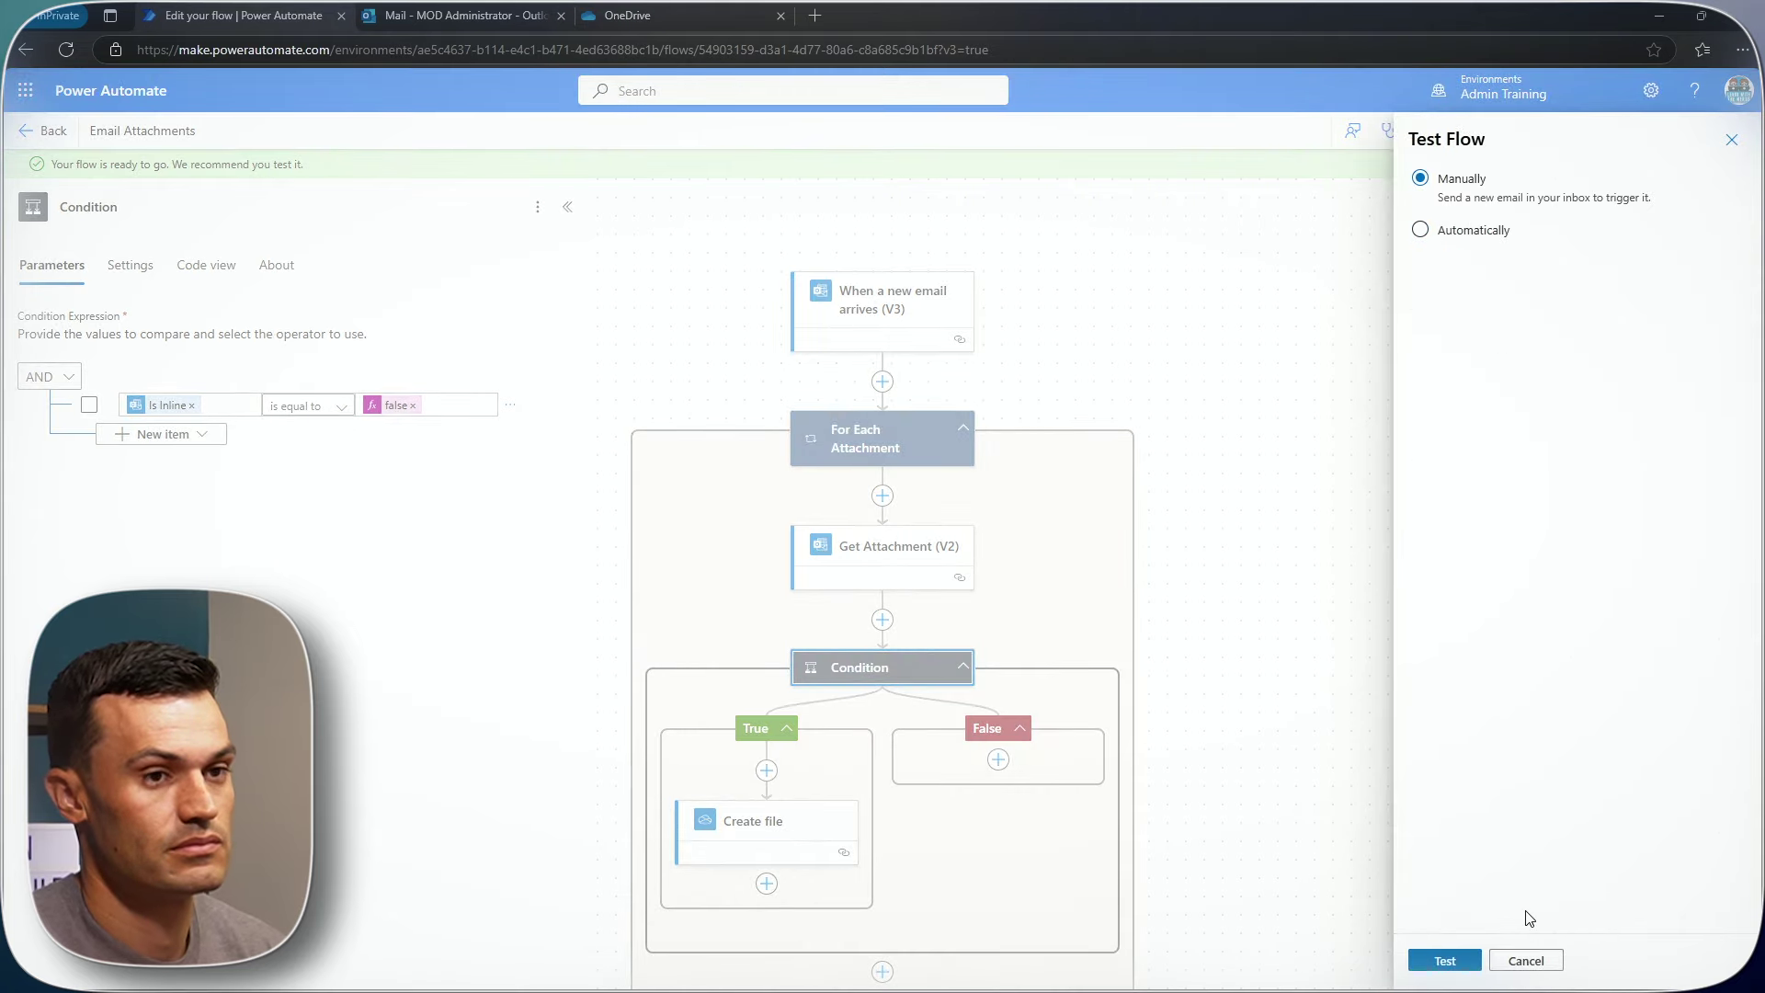
click(1526, 961)
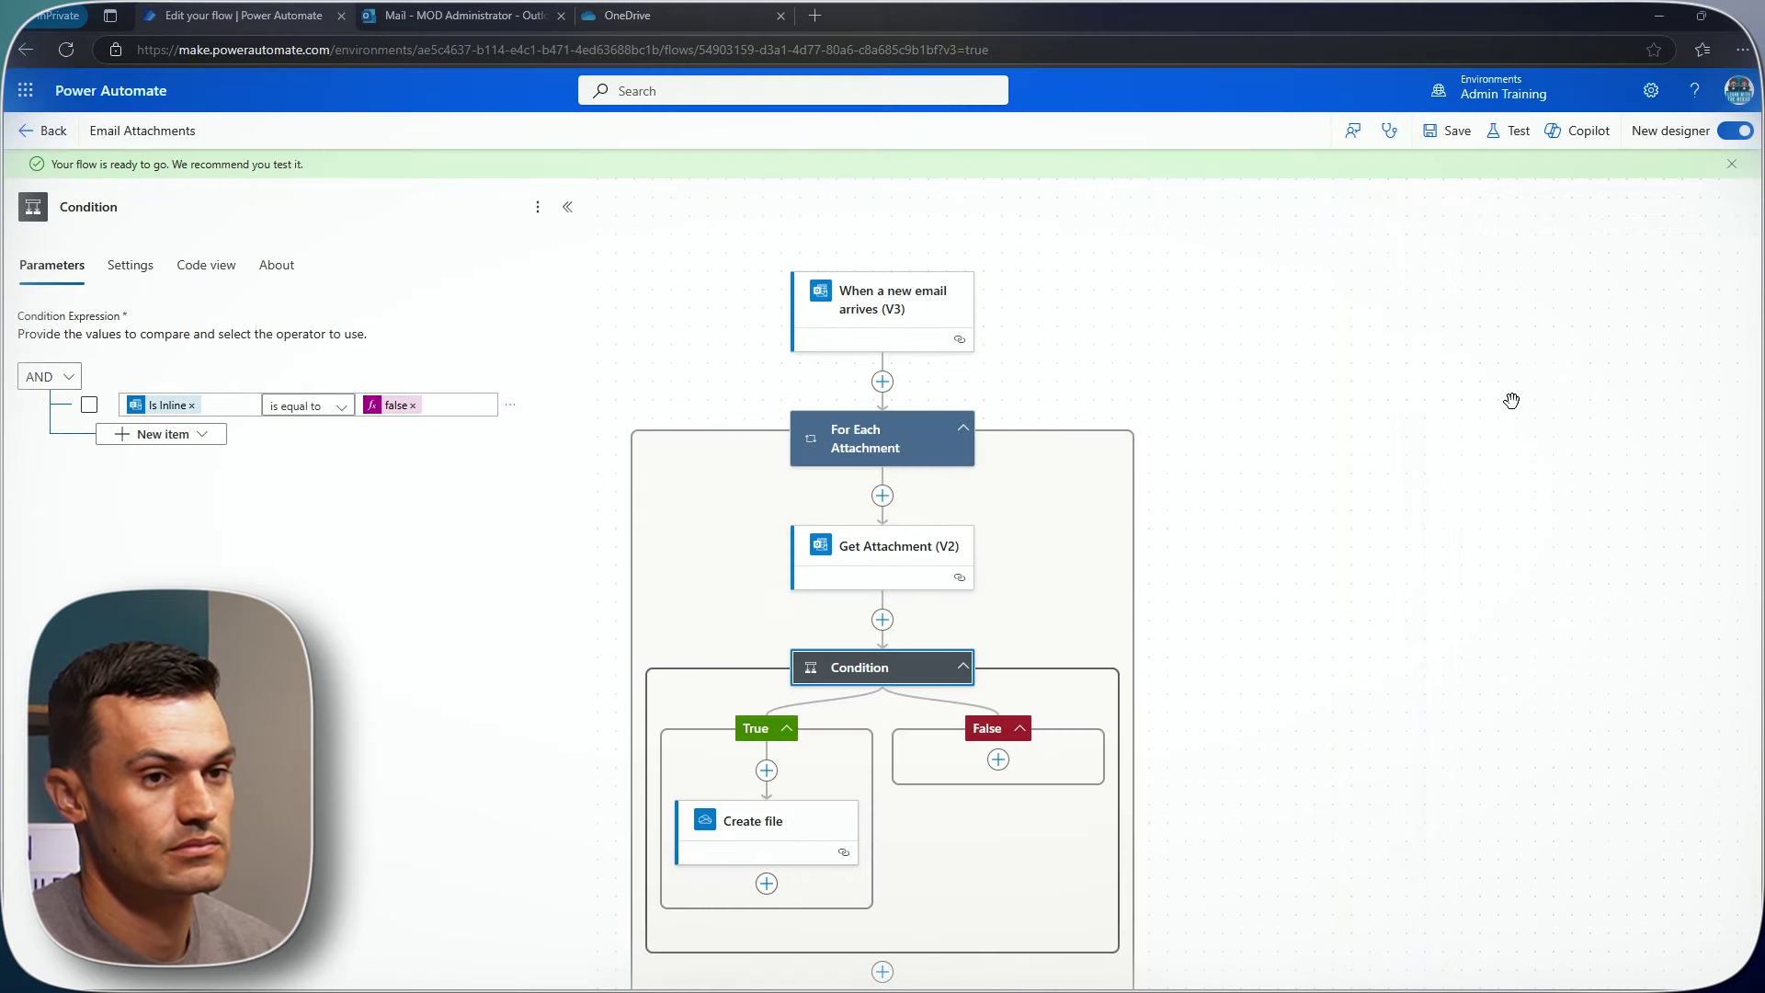
Start a manual test of the flow and switch to the Outlook inbox
click(1501, 136)
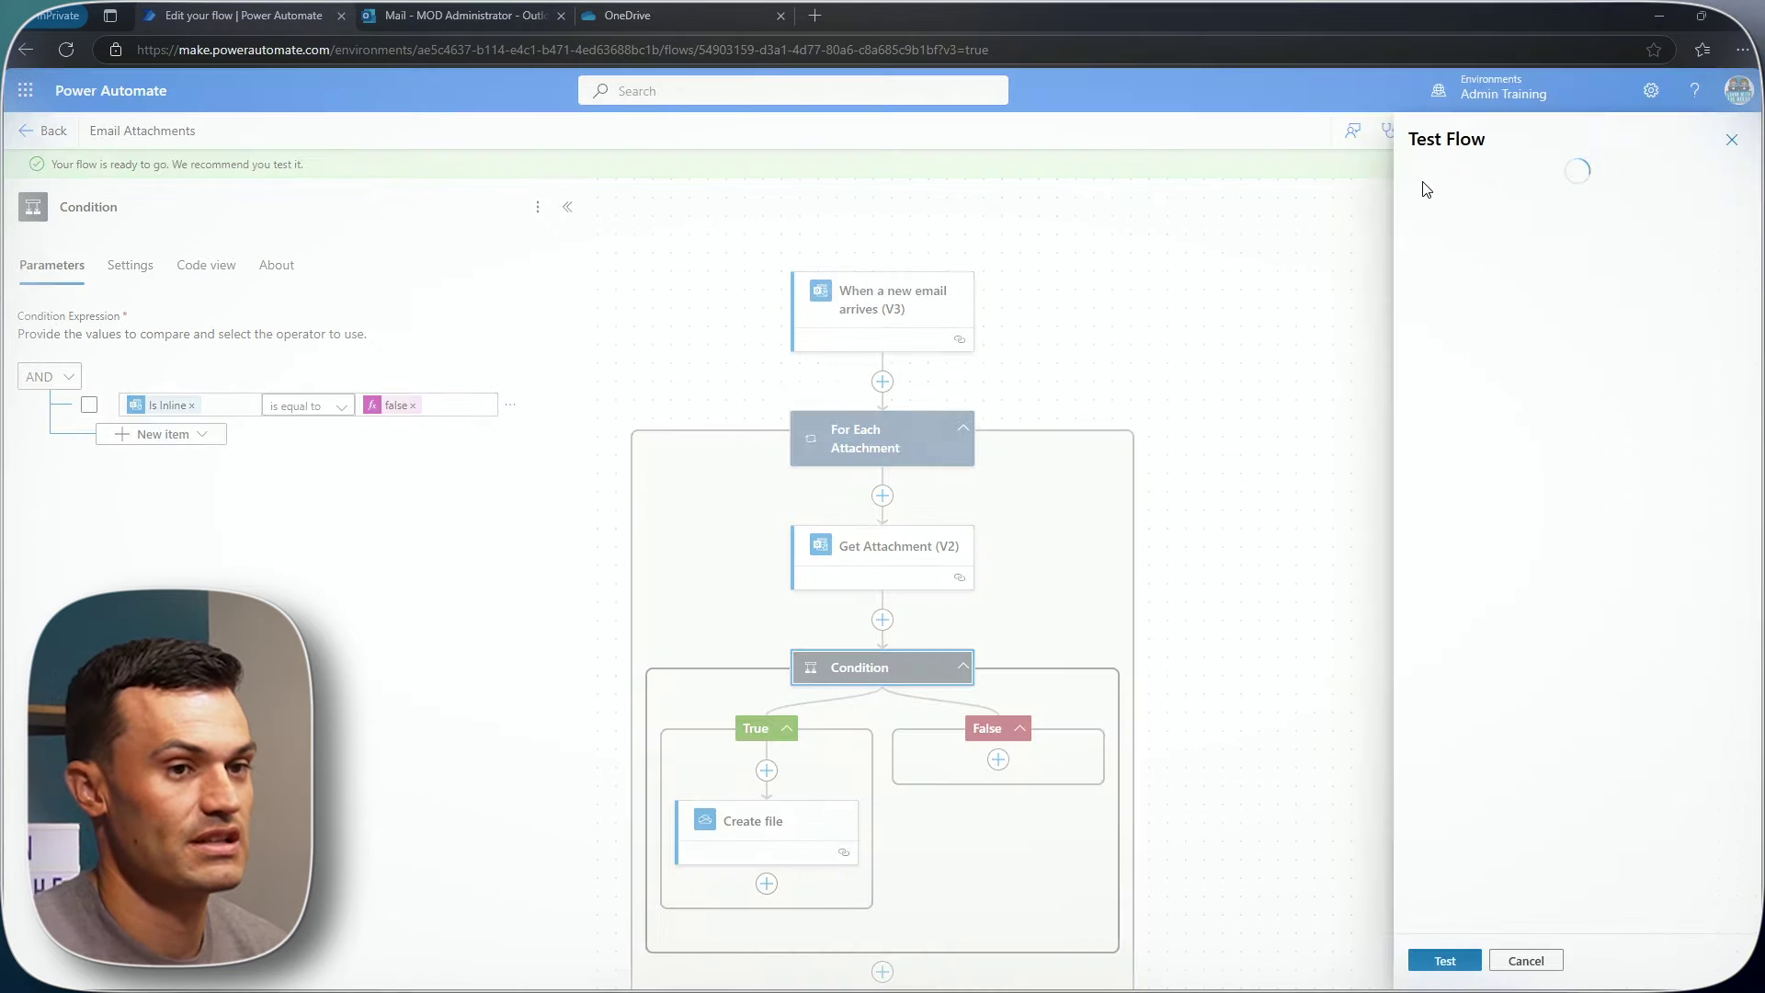
click(1444, 961)
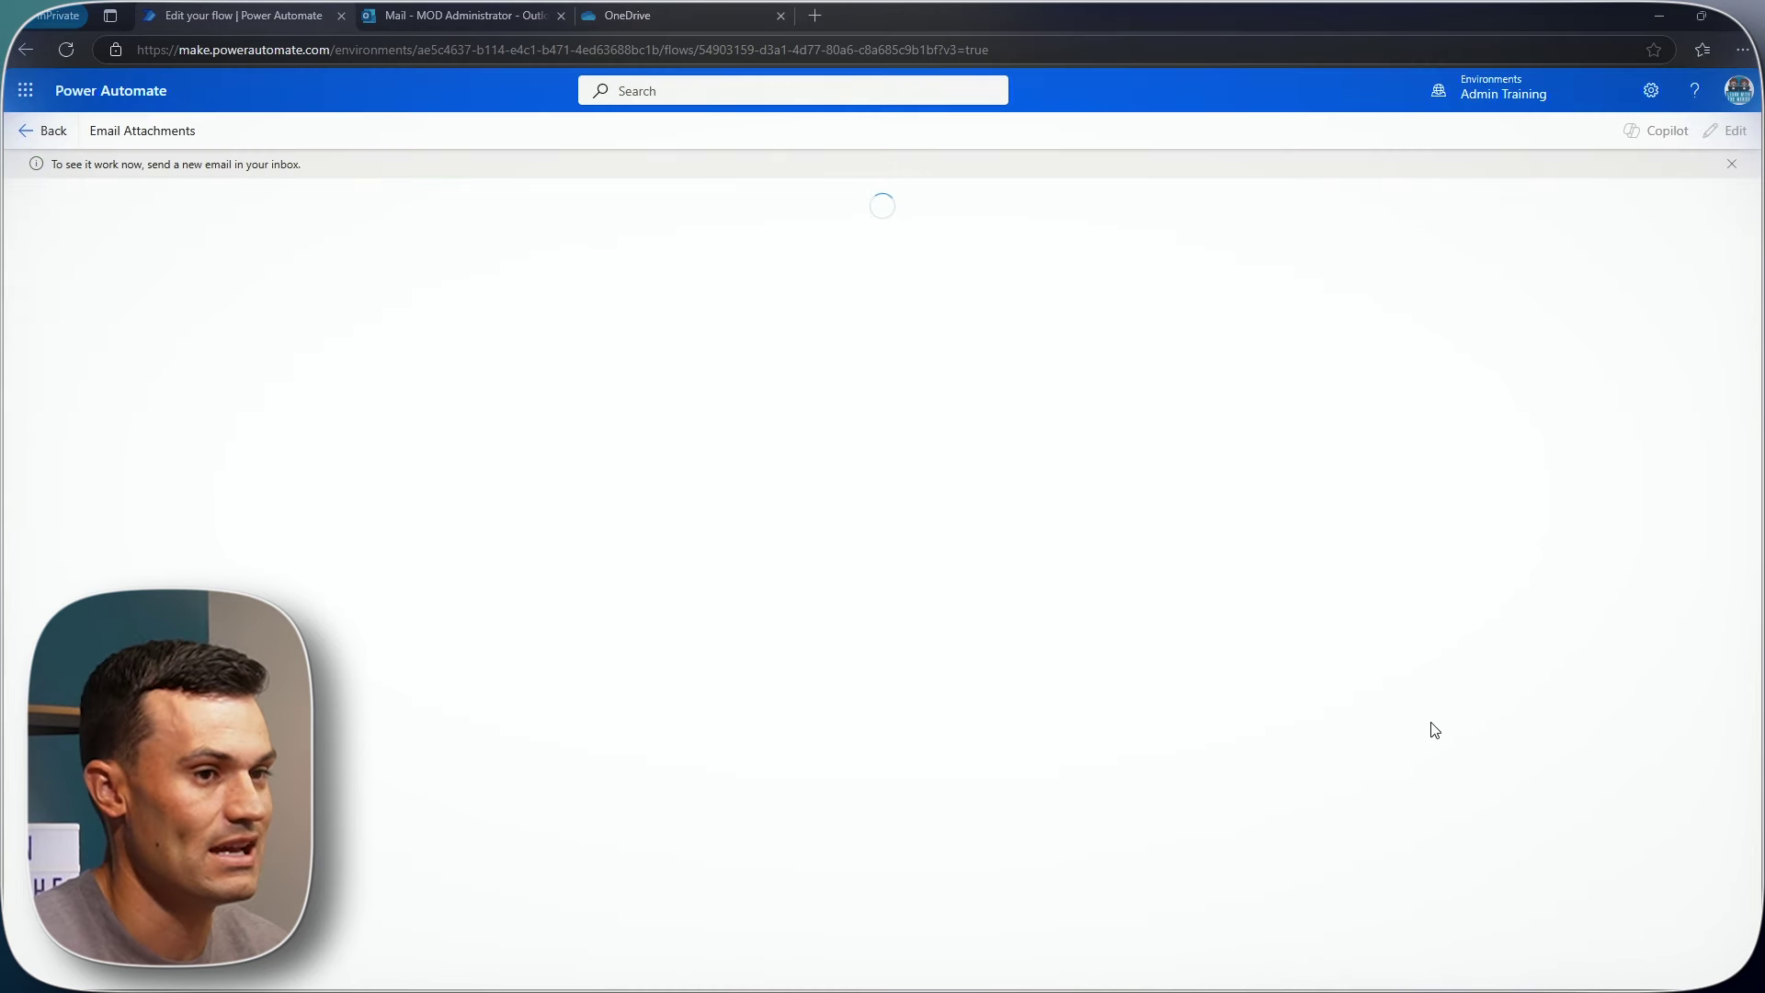
click(470, 16)
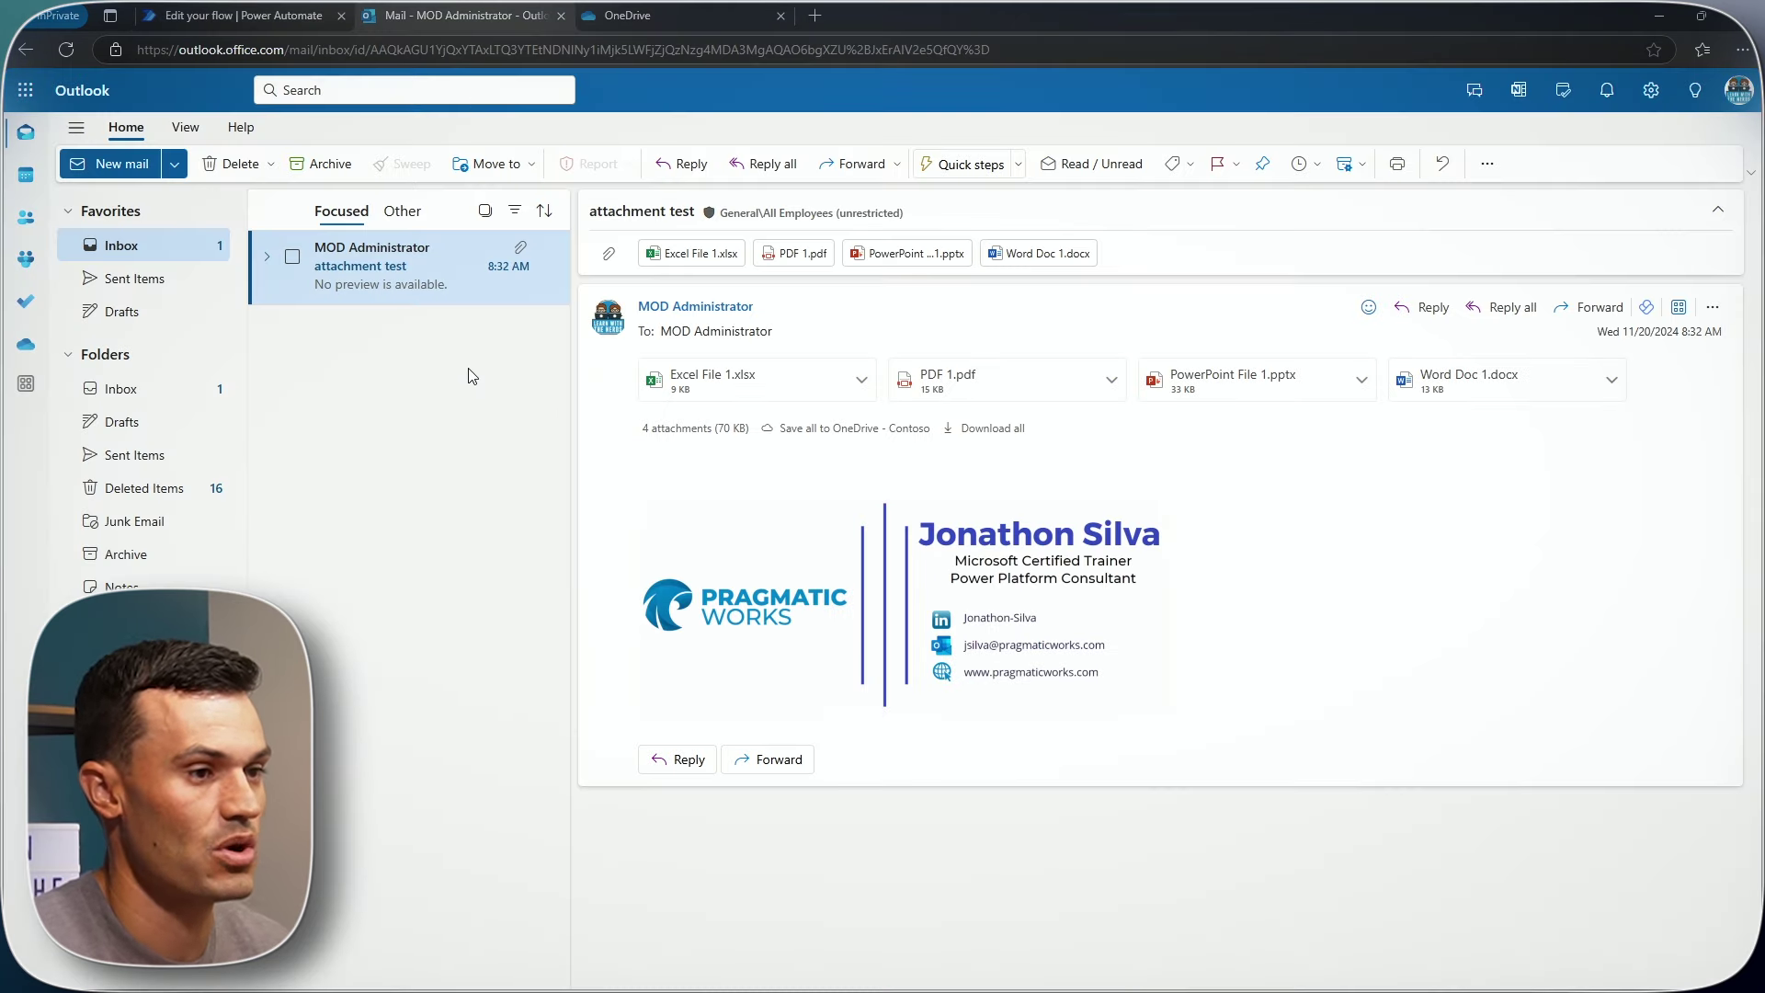
Create a forward of the attachment test email and add the administrator account as its recipient
right_click(434, 284)
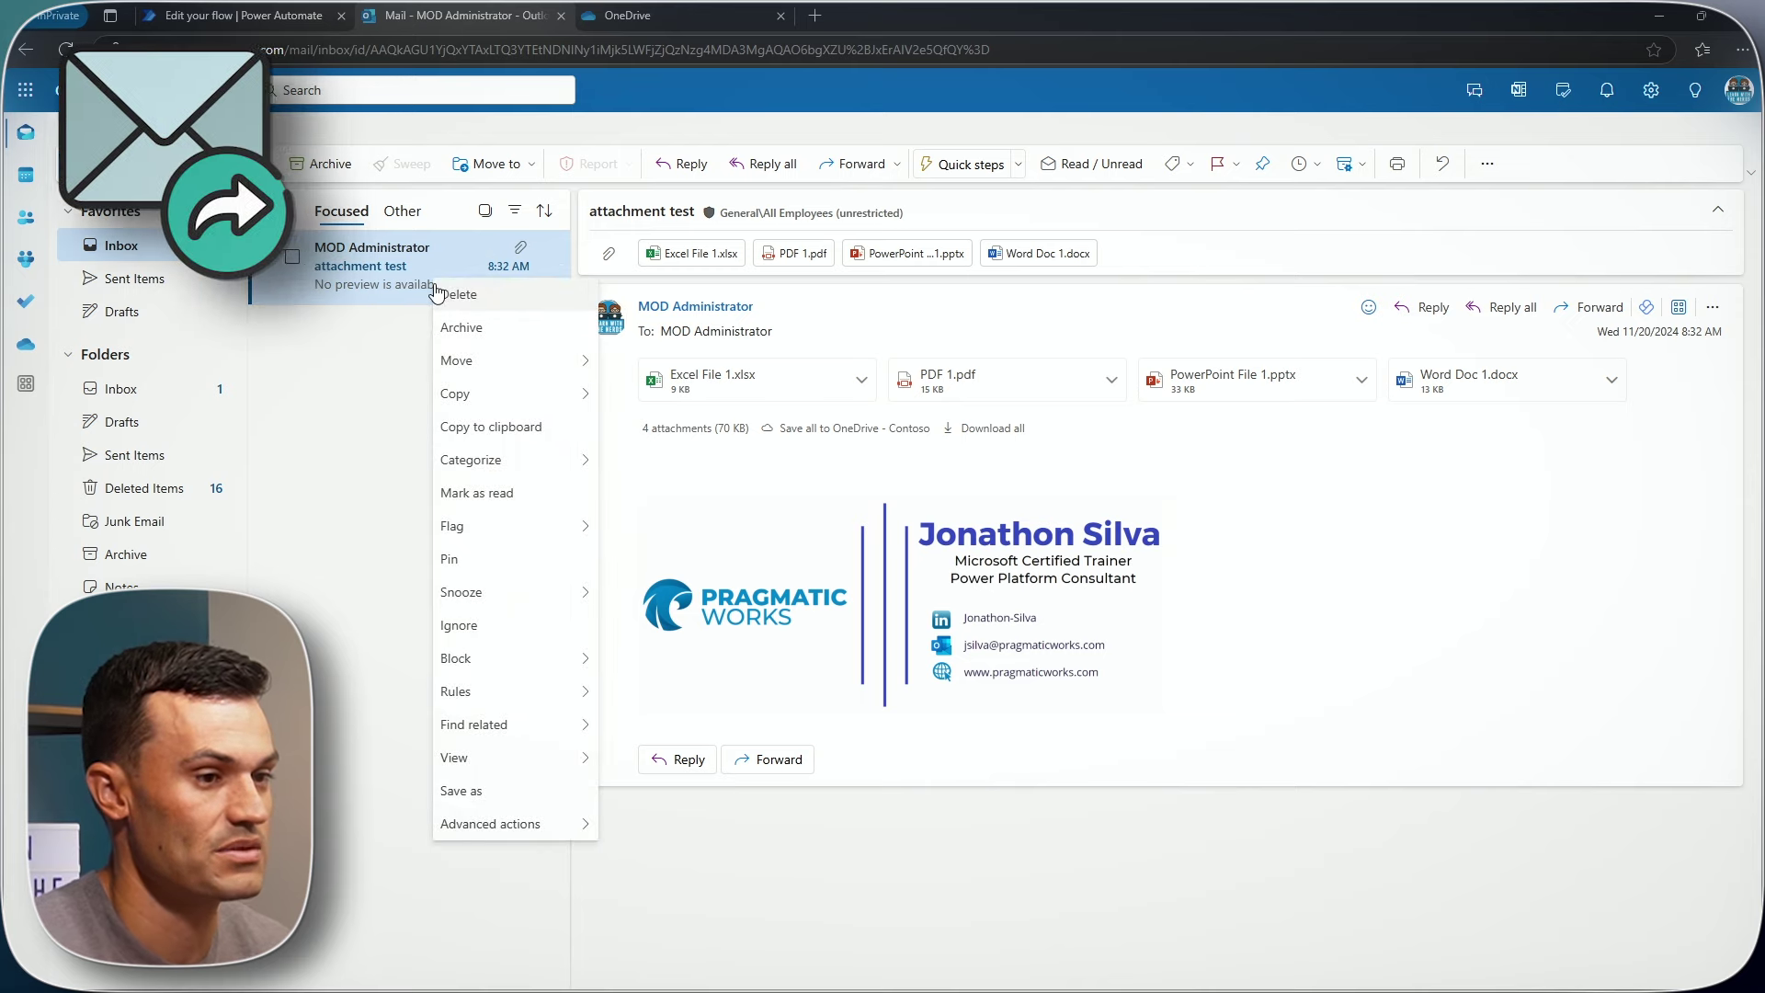
click(1600, 307)
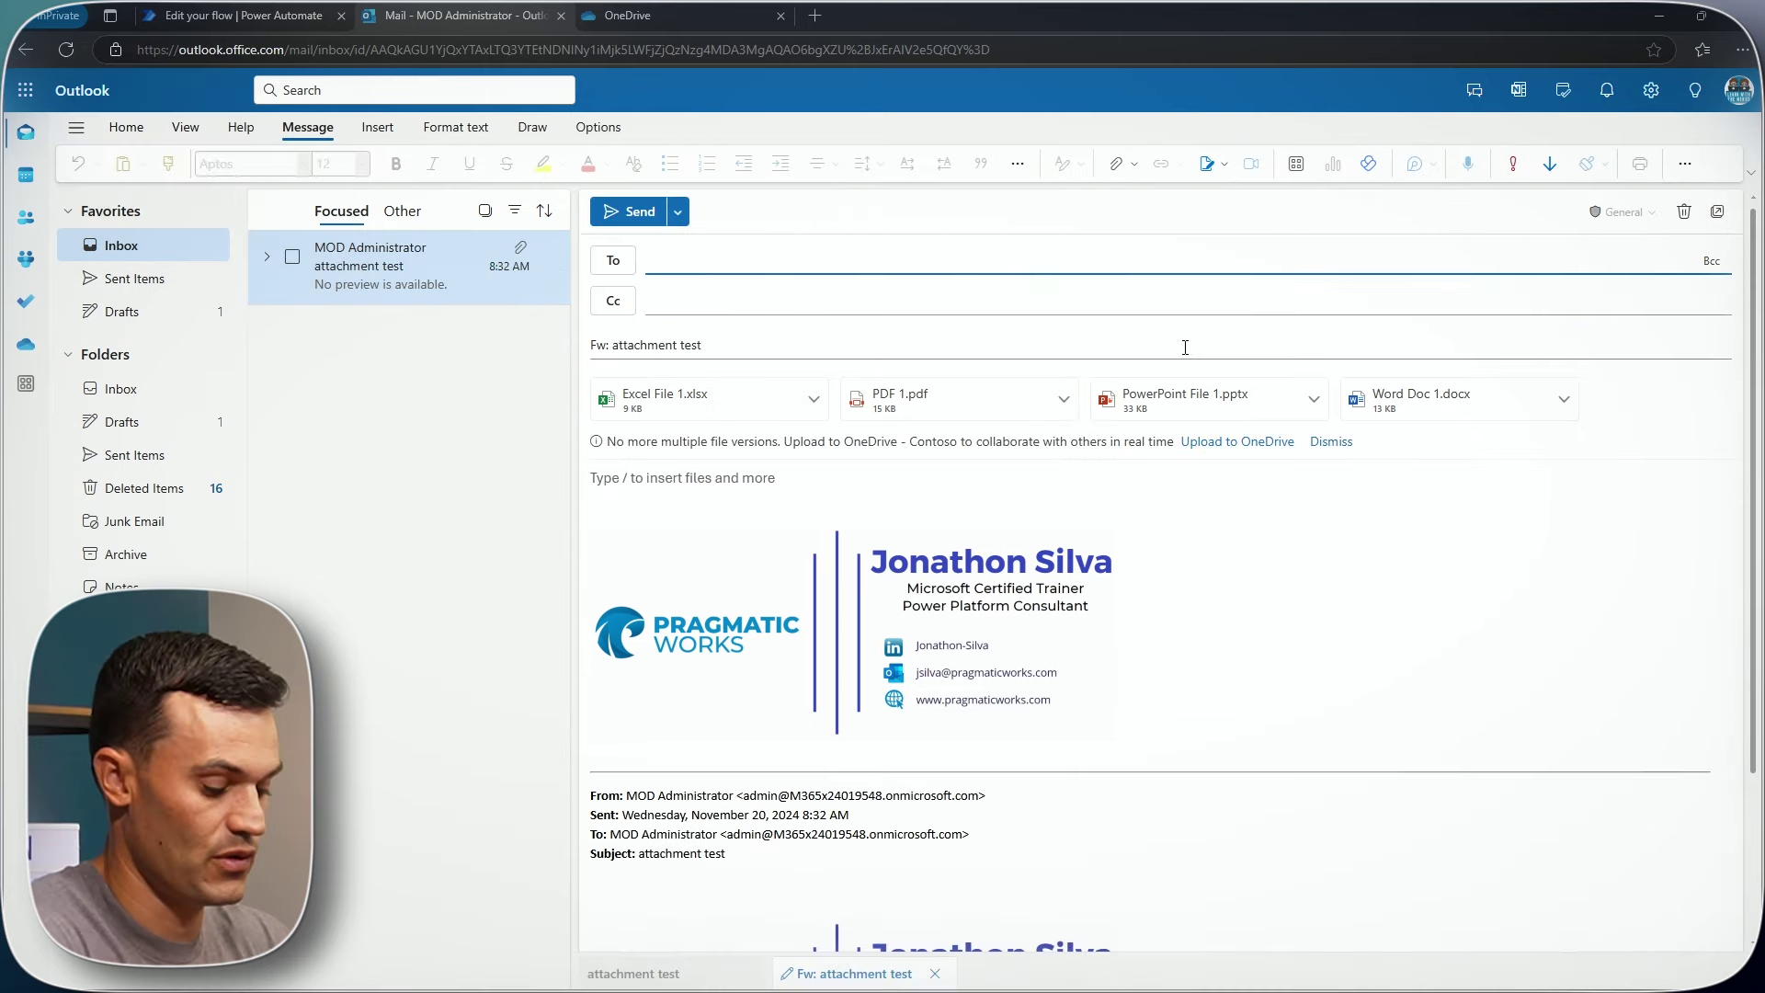
text(s)
key(BackSpace)
text(admin)
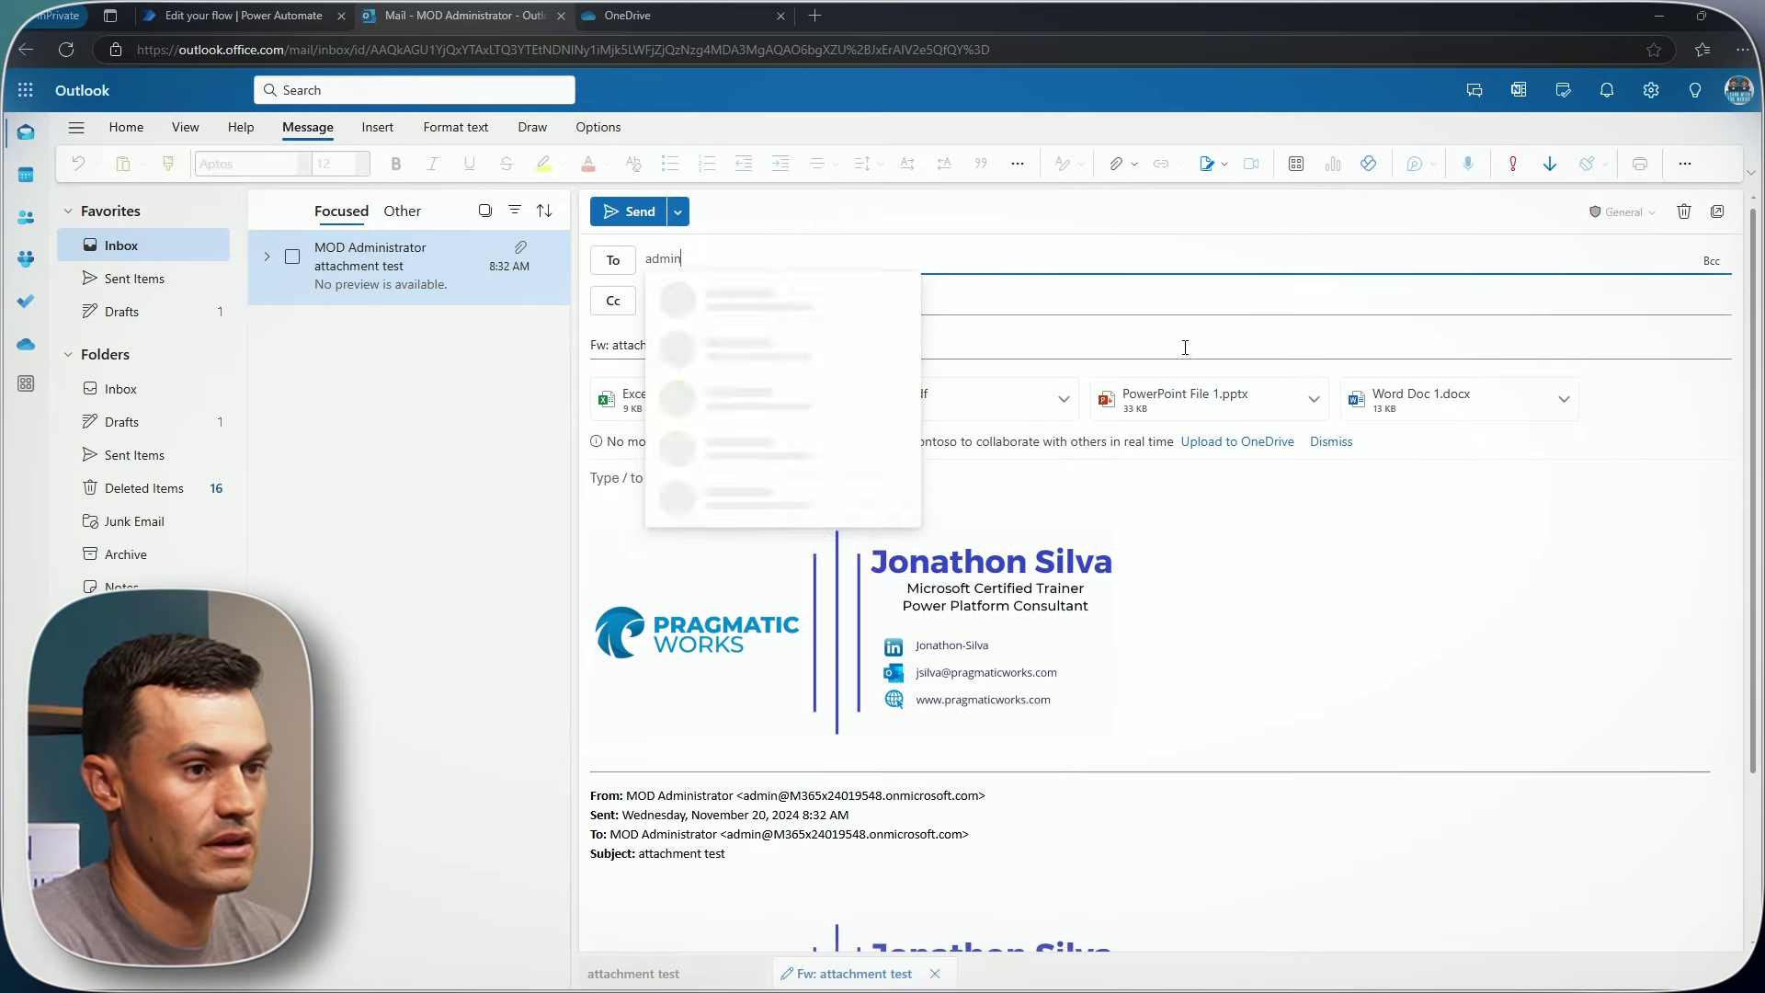
click(819, 291)
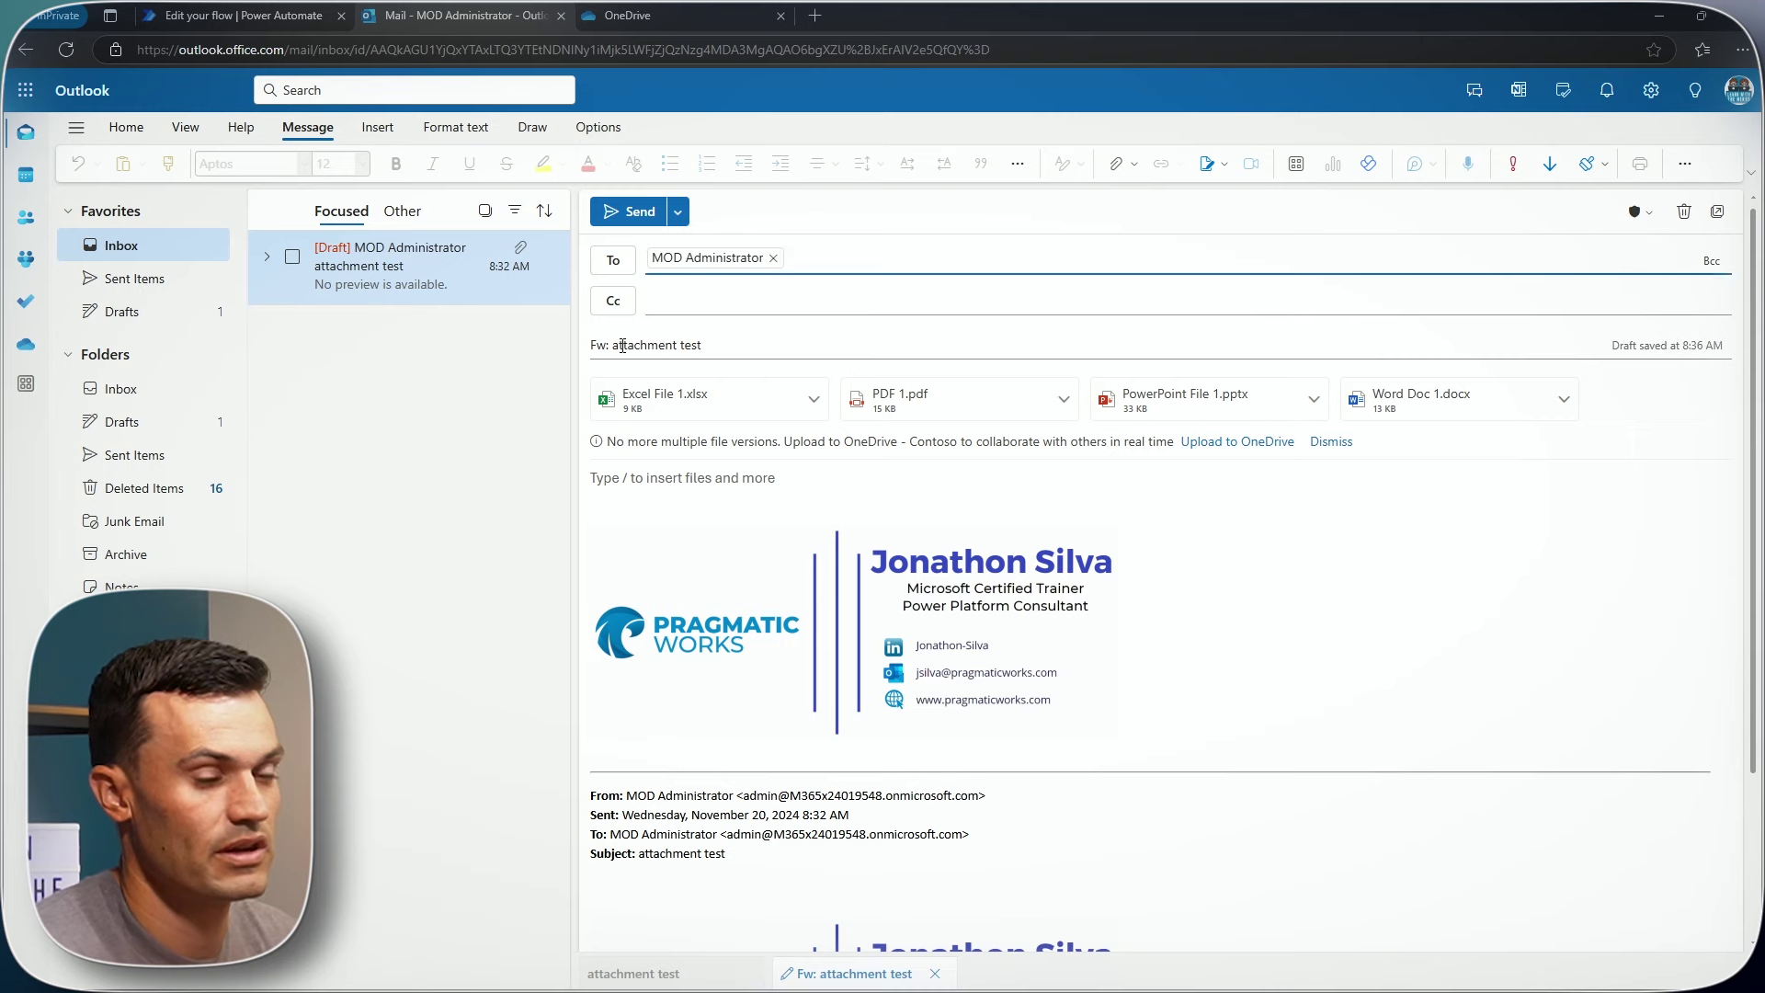
Delete the upper signature and the forwarded message header from the body, leaving one signature image, and send the forward
scroll(1043, 593, down, 2)
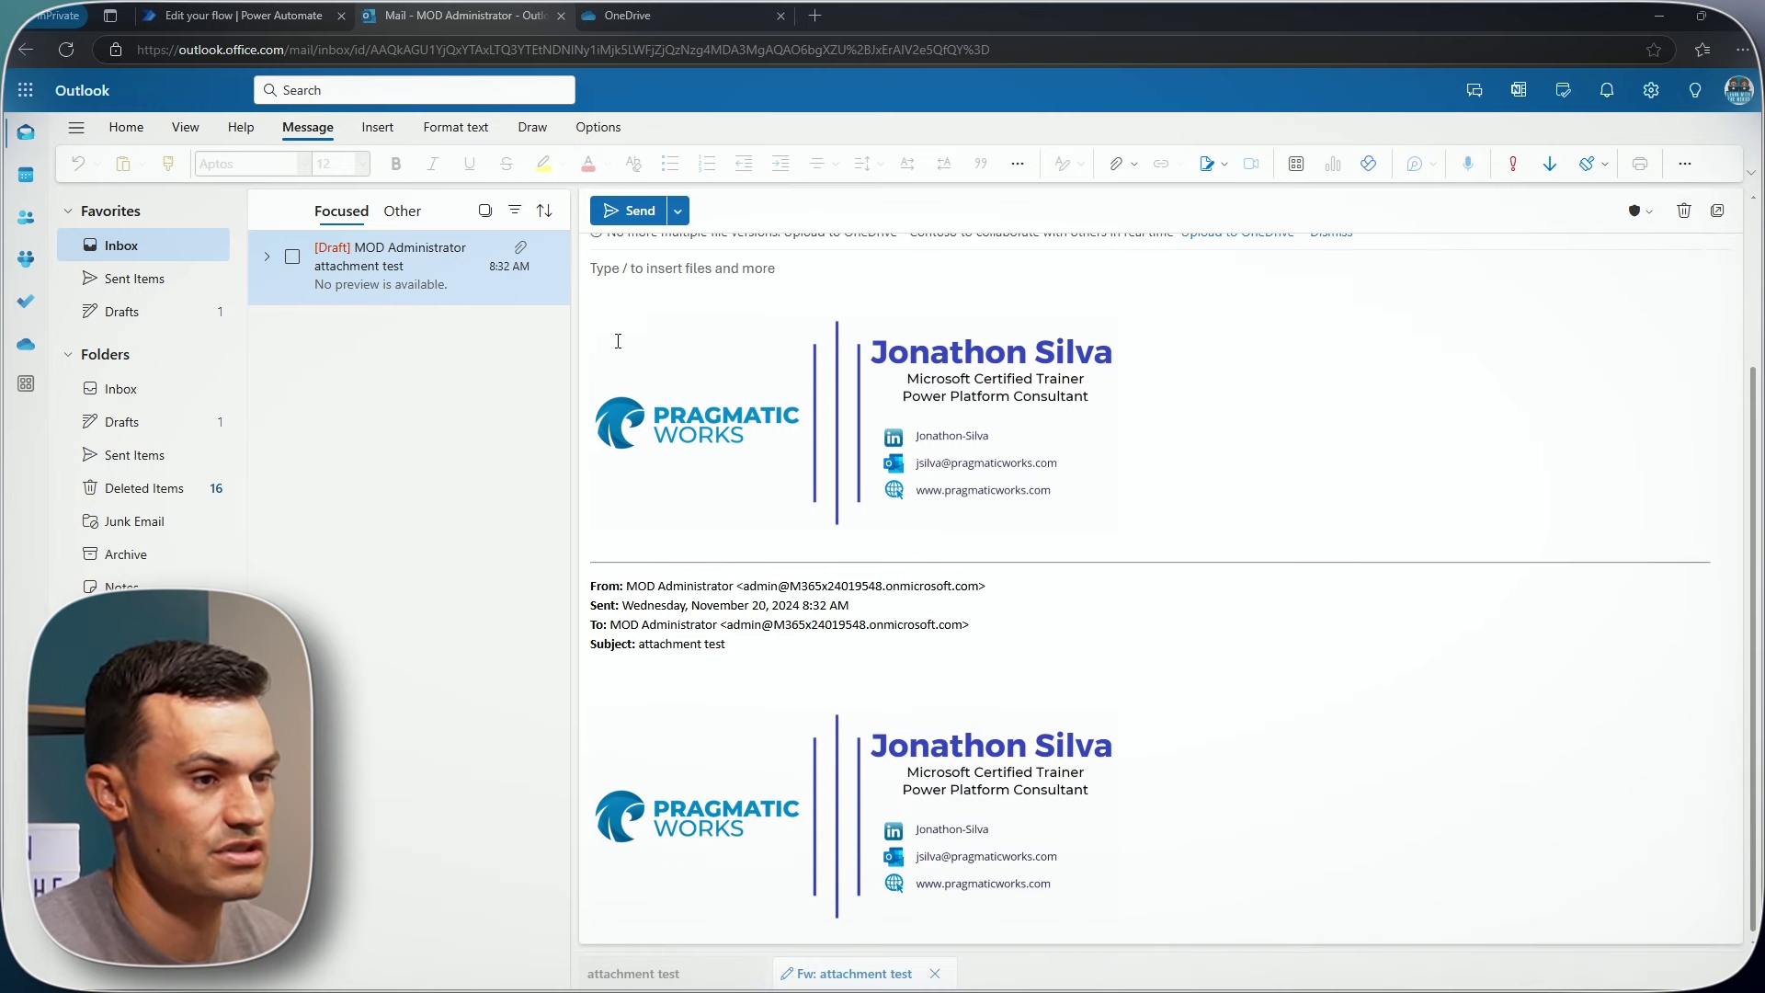
drag(617, 341, 1004, 603)
key(BackSpace)
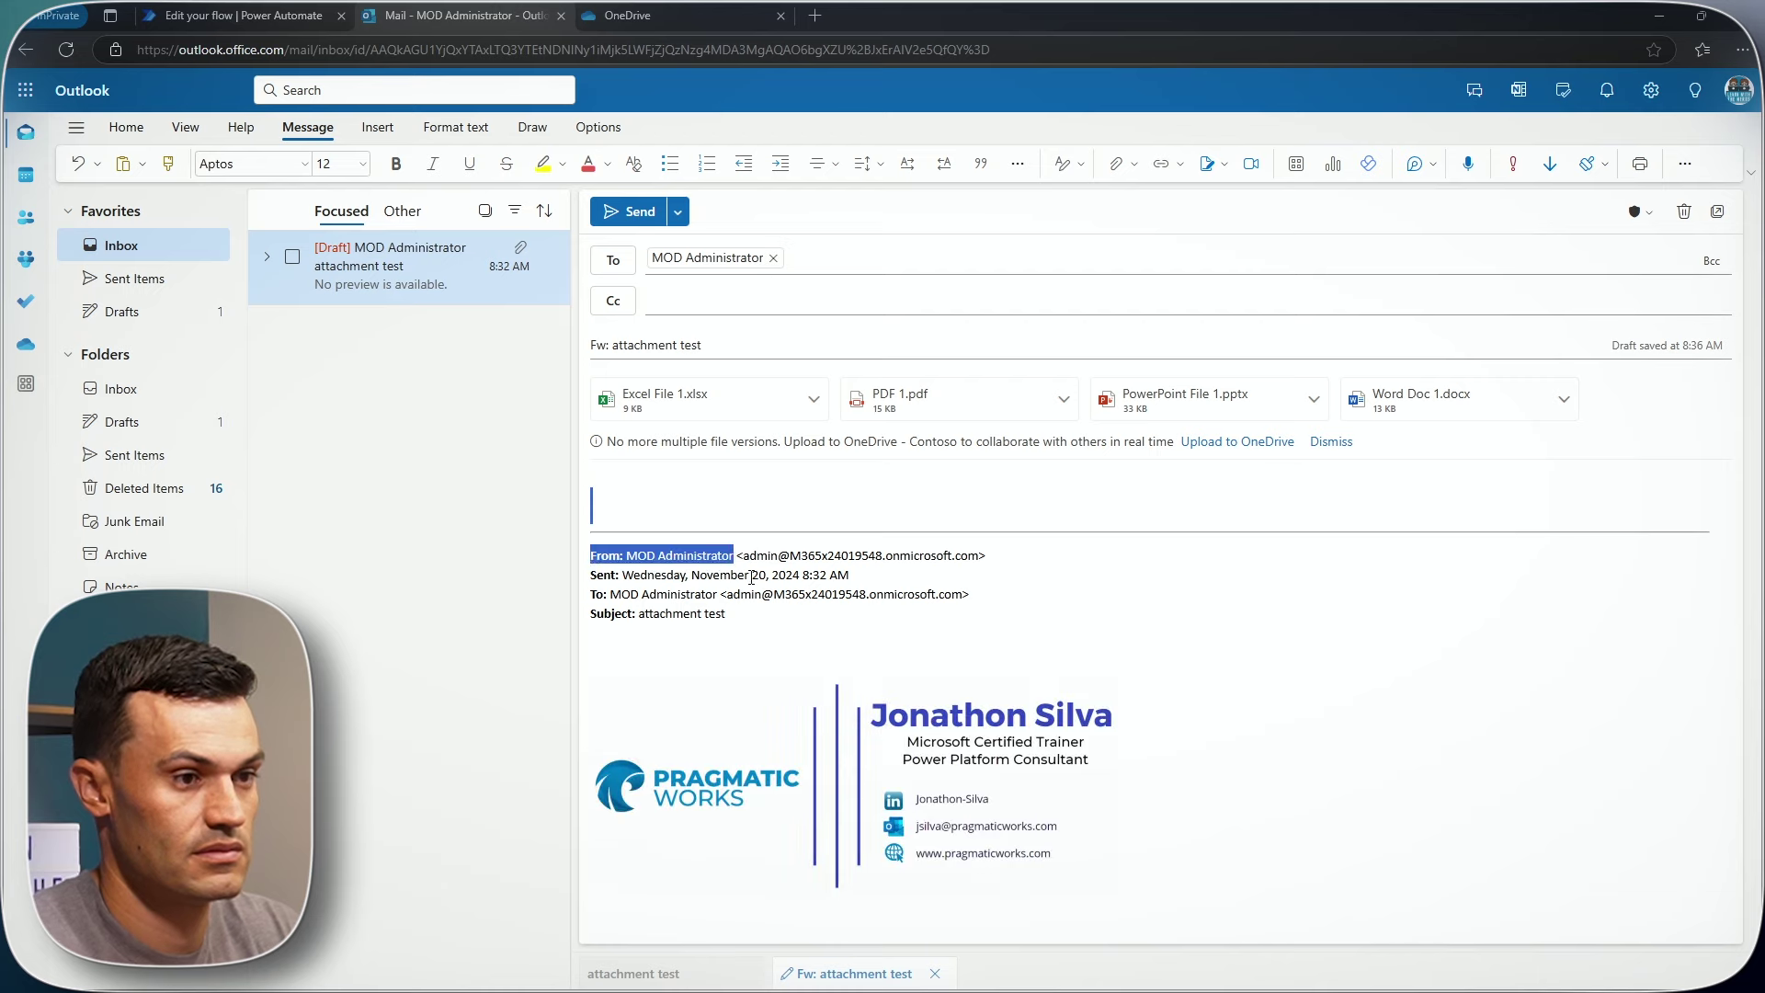
drag(751, 577, 837, 639)
key(BackSpace)
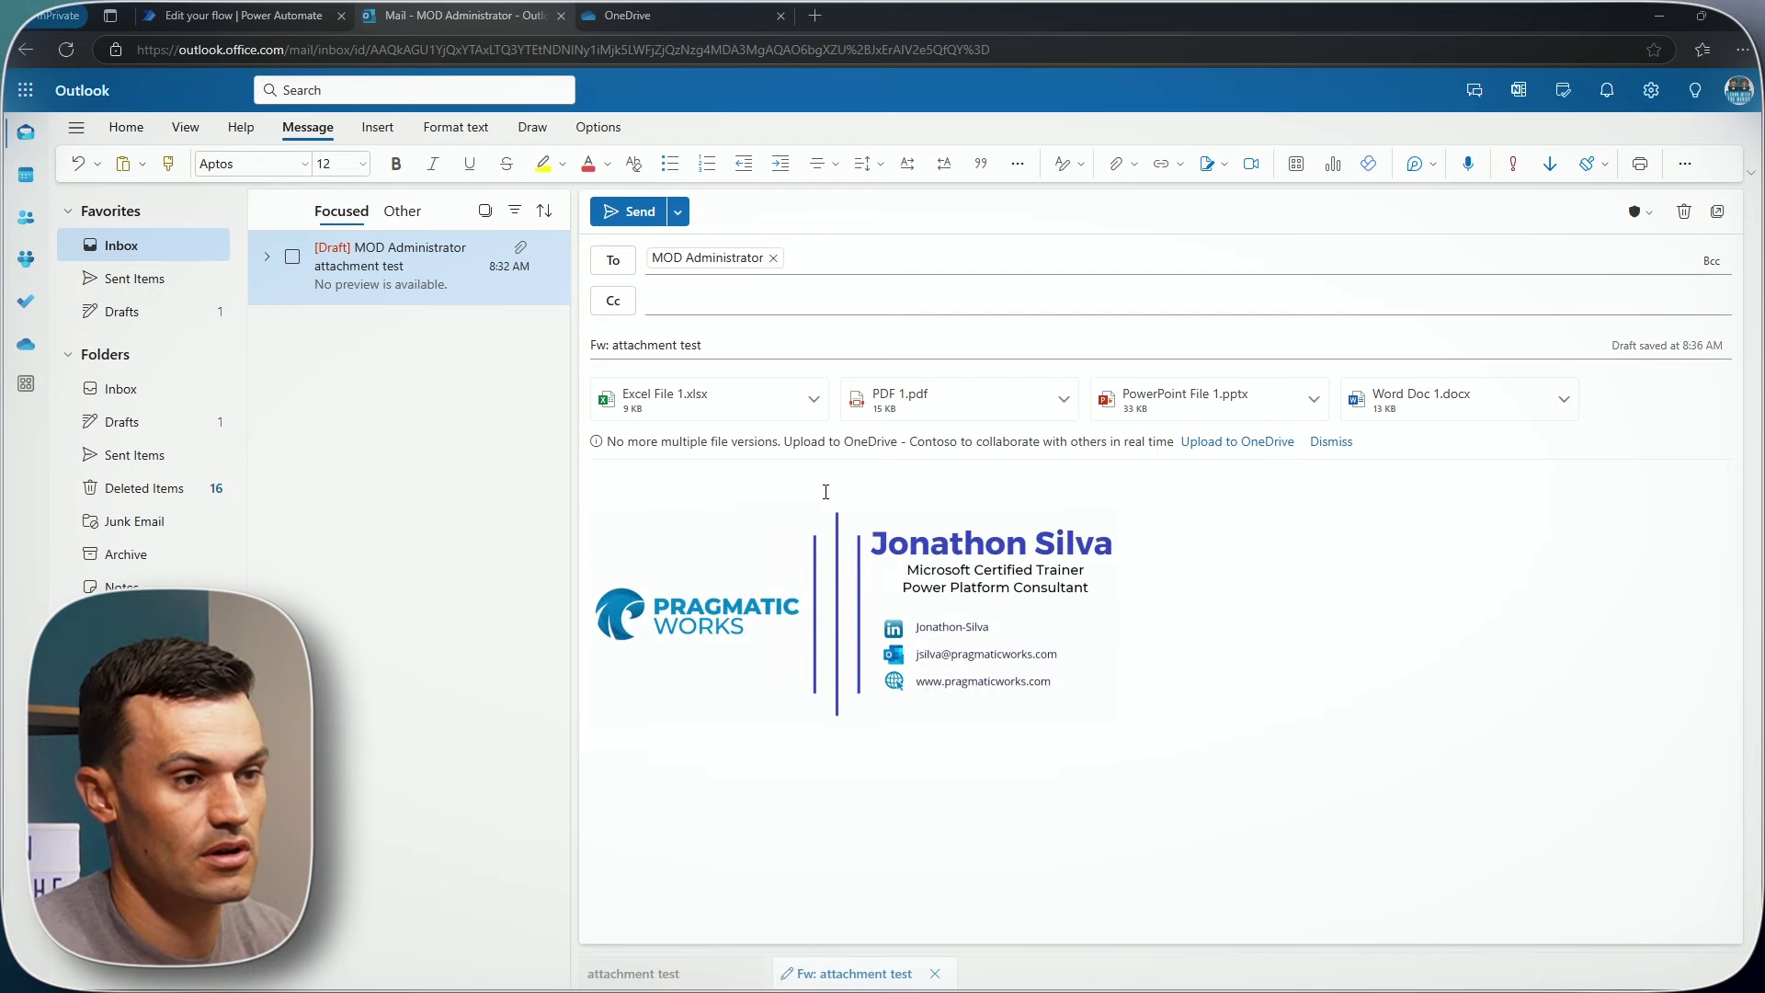
click(624, 217)
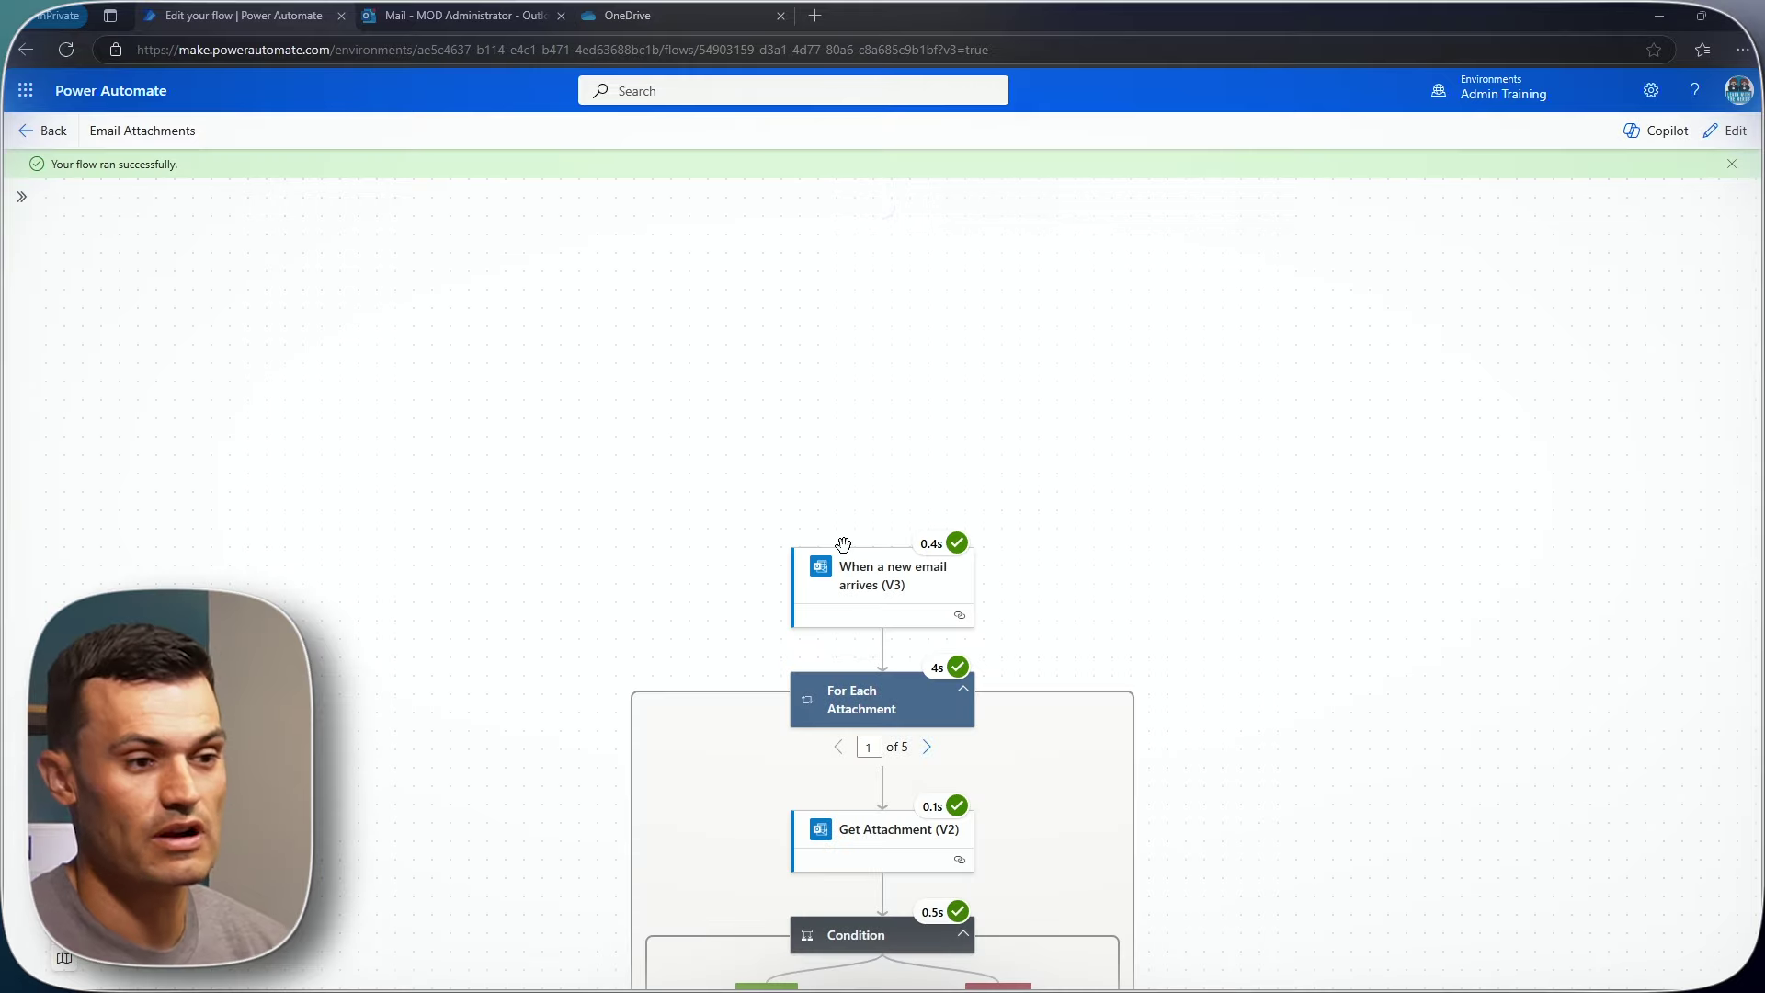
Review the flow run's For Each Attachment iterations through the fifth, and switch to OneDrive to check the refreshed My files list
scroll(973, 553, down, 2)
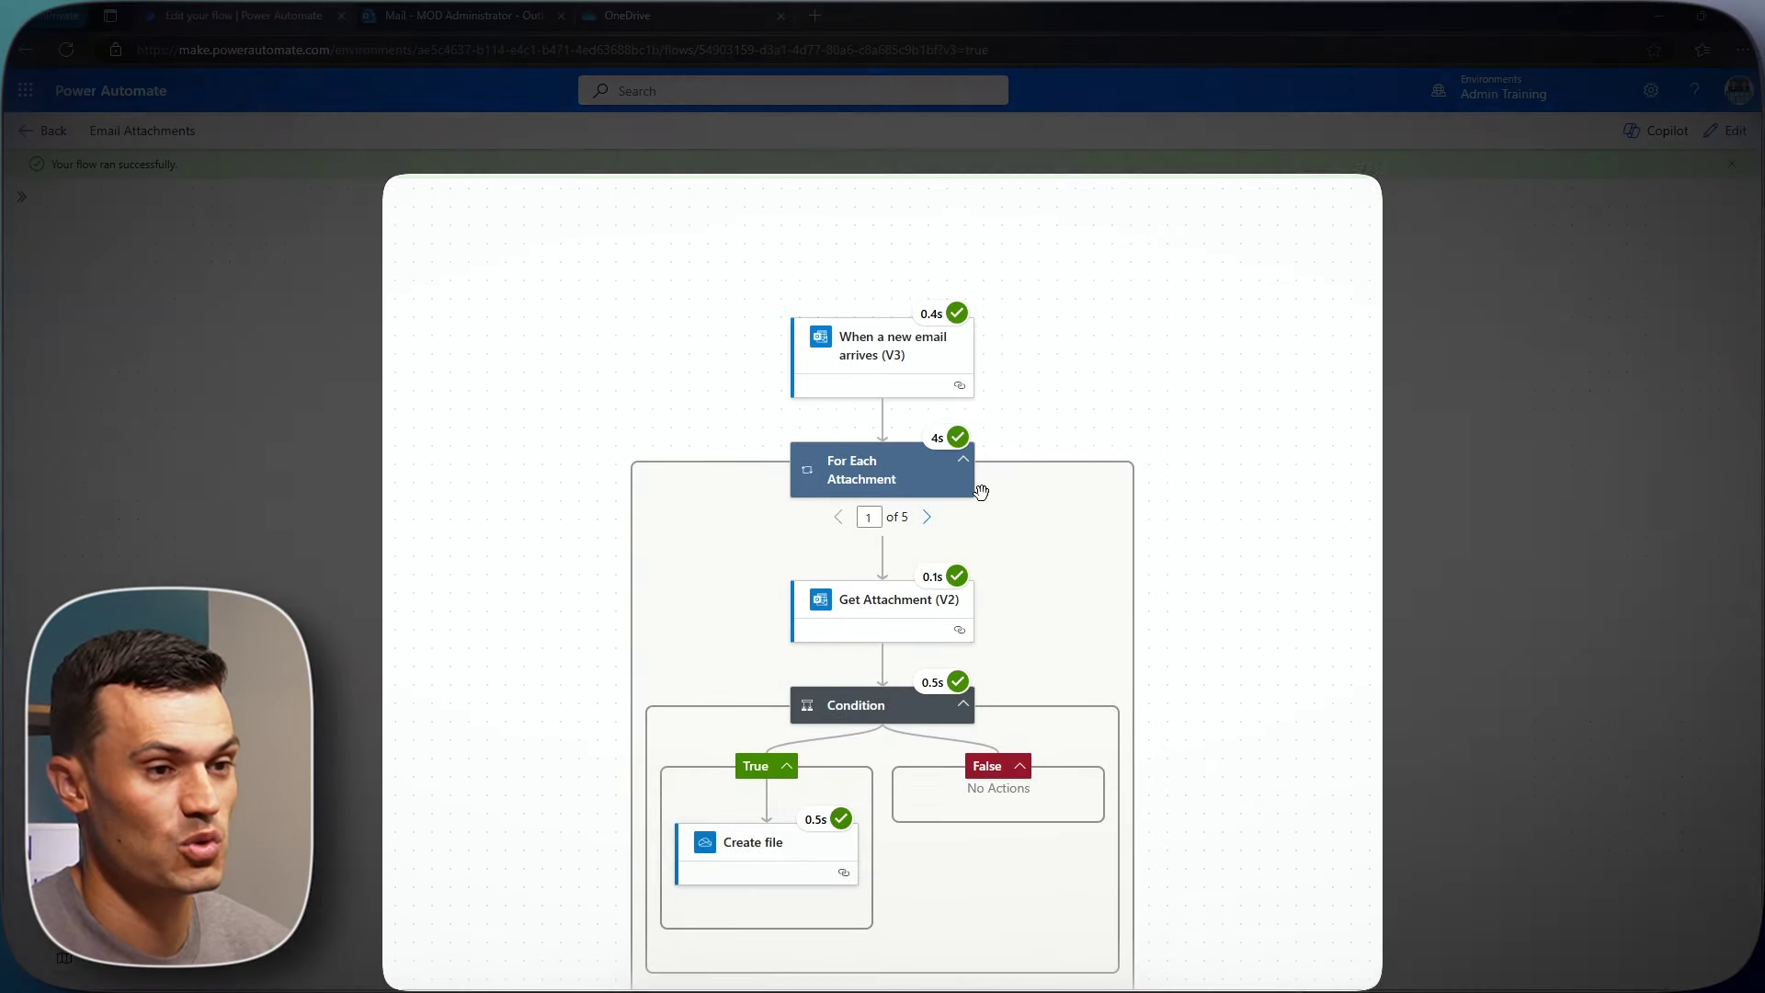
click(927, 608)
click(928, 382)
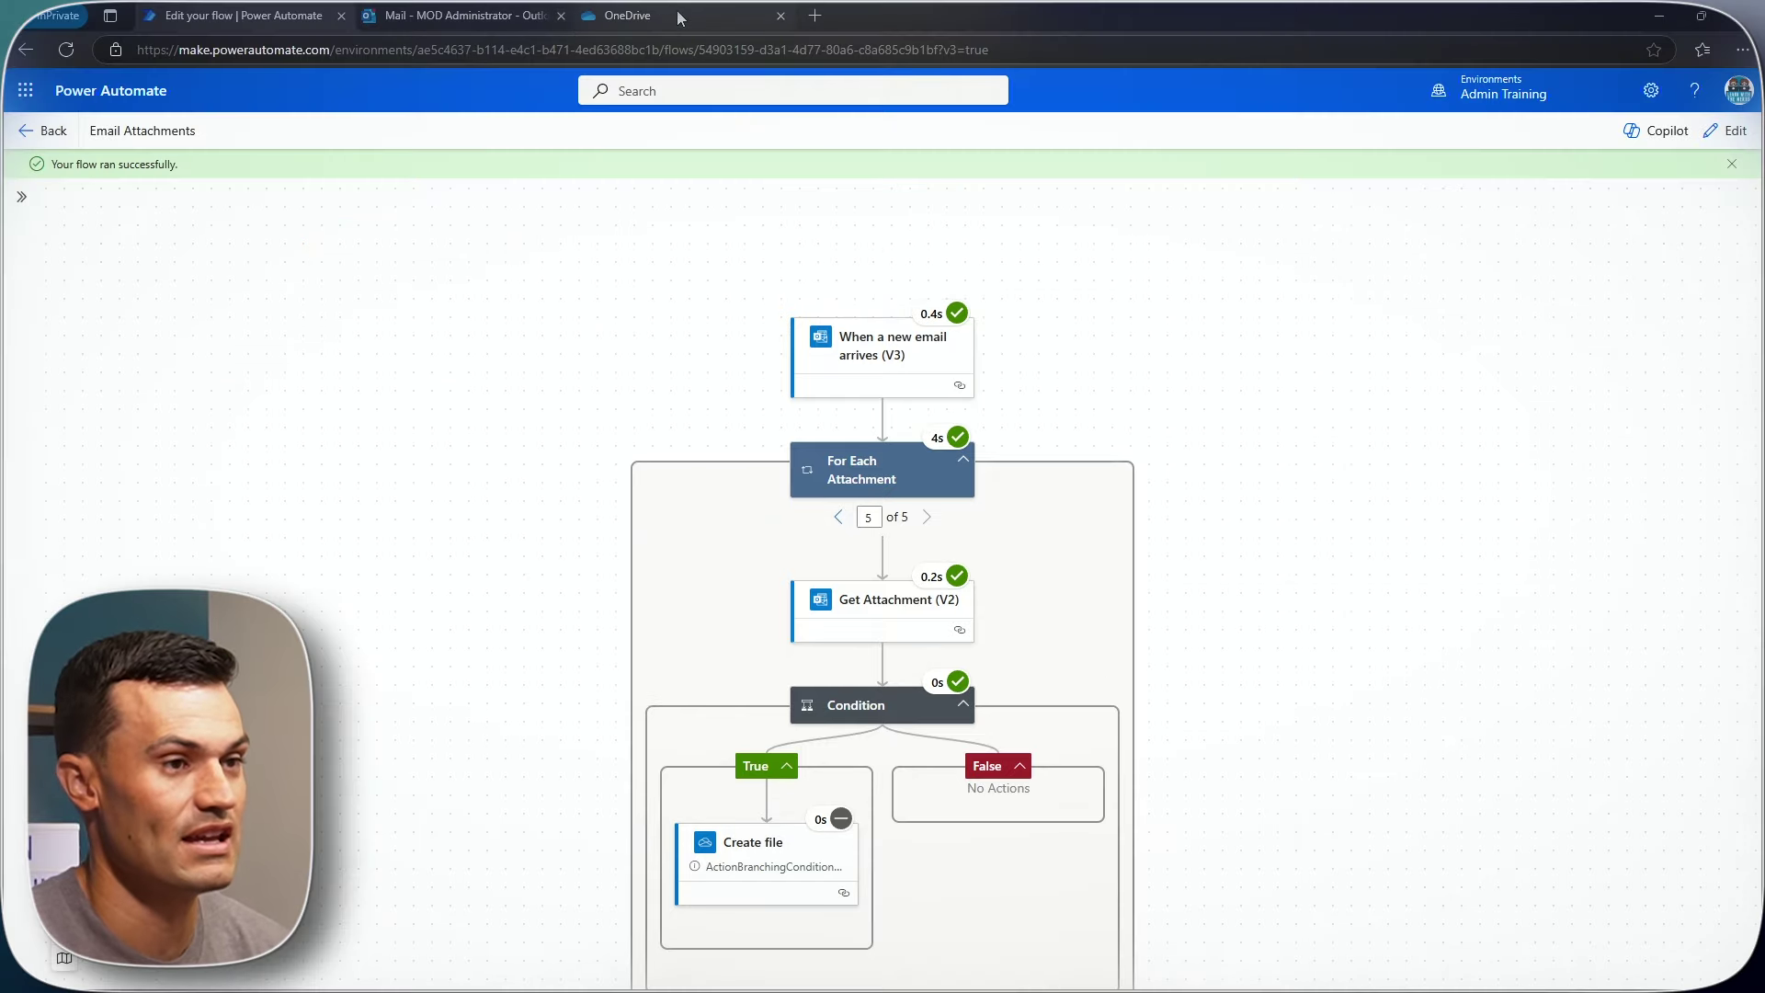
click(680, 16)
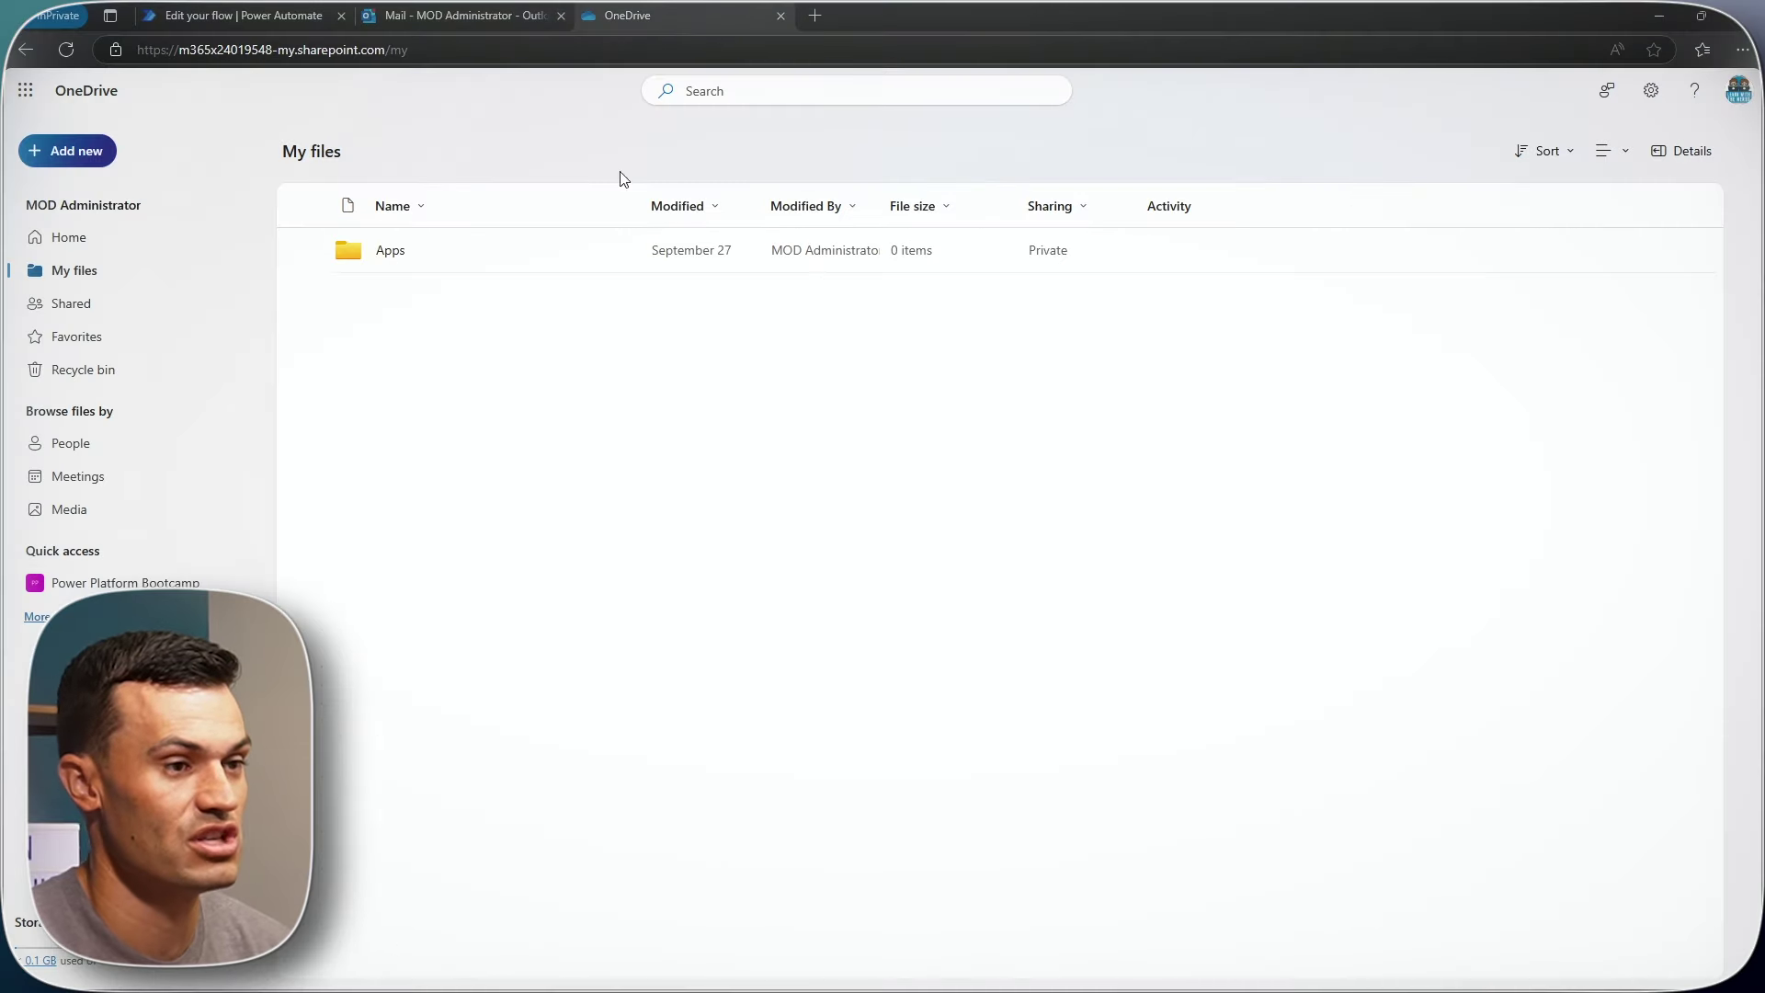
click(66, 49)
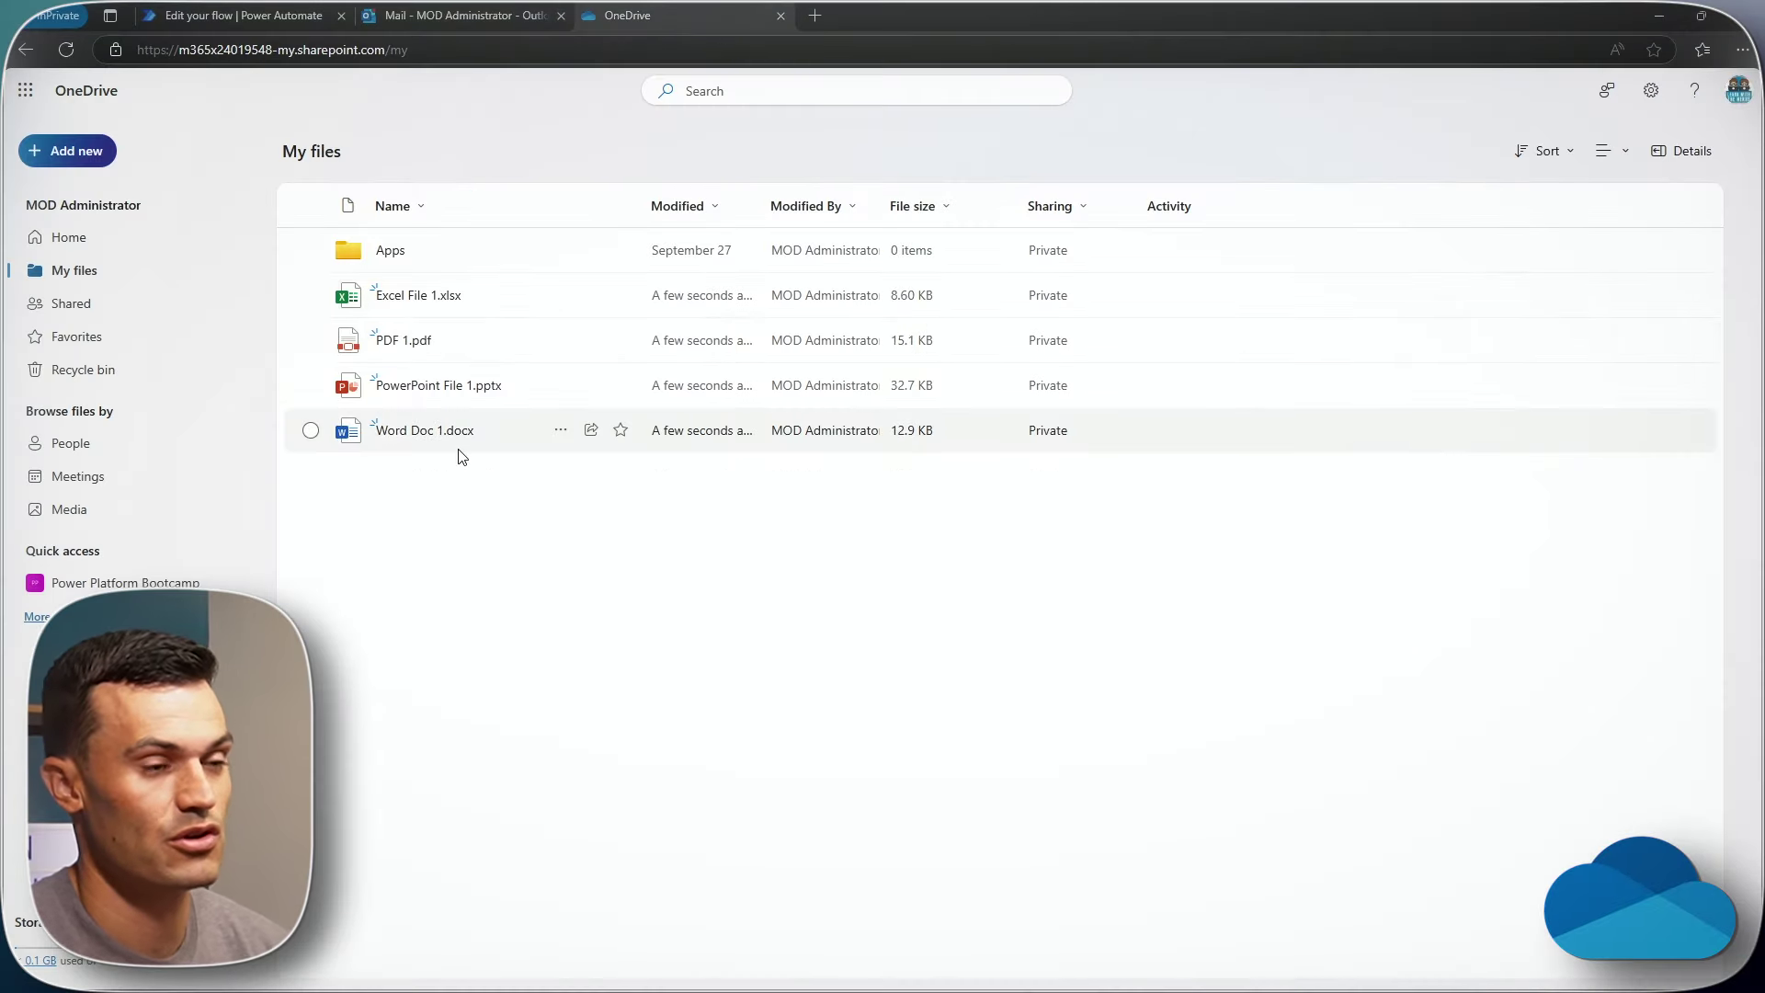